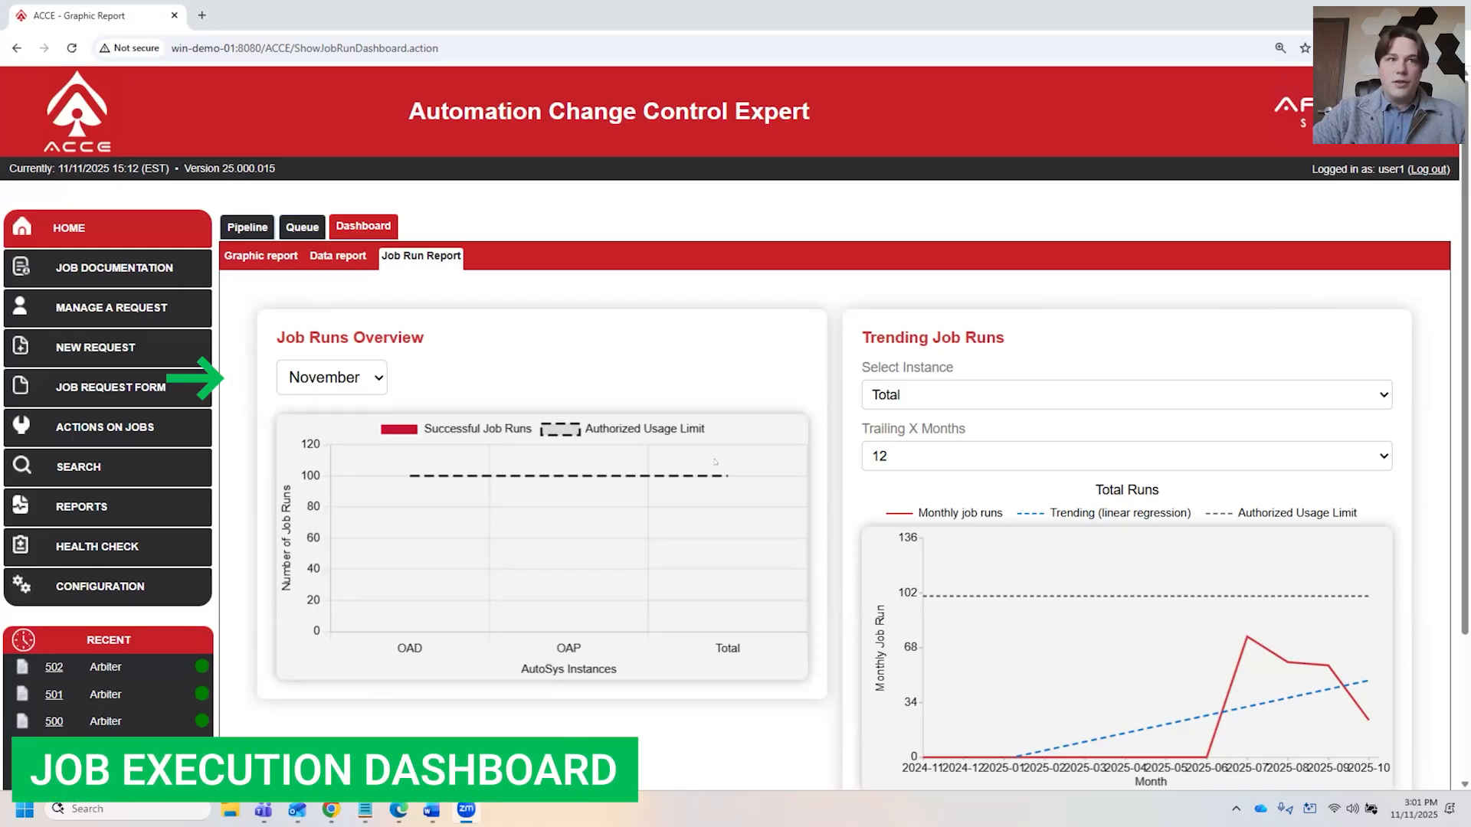
Show July in the Job Runs Overview chart and read the successful runs per AutoSys instance.
left_click(332, 377)
left_click(332, 549)
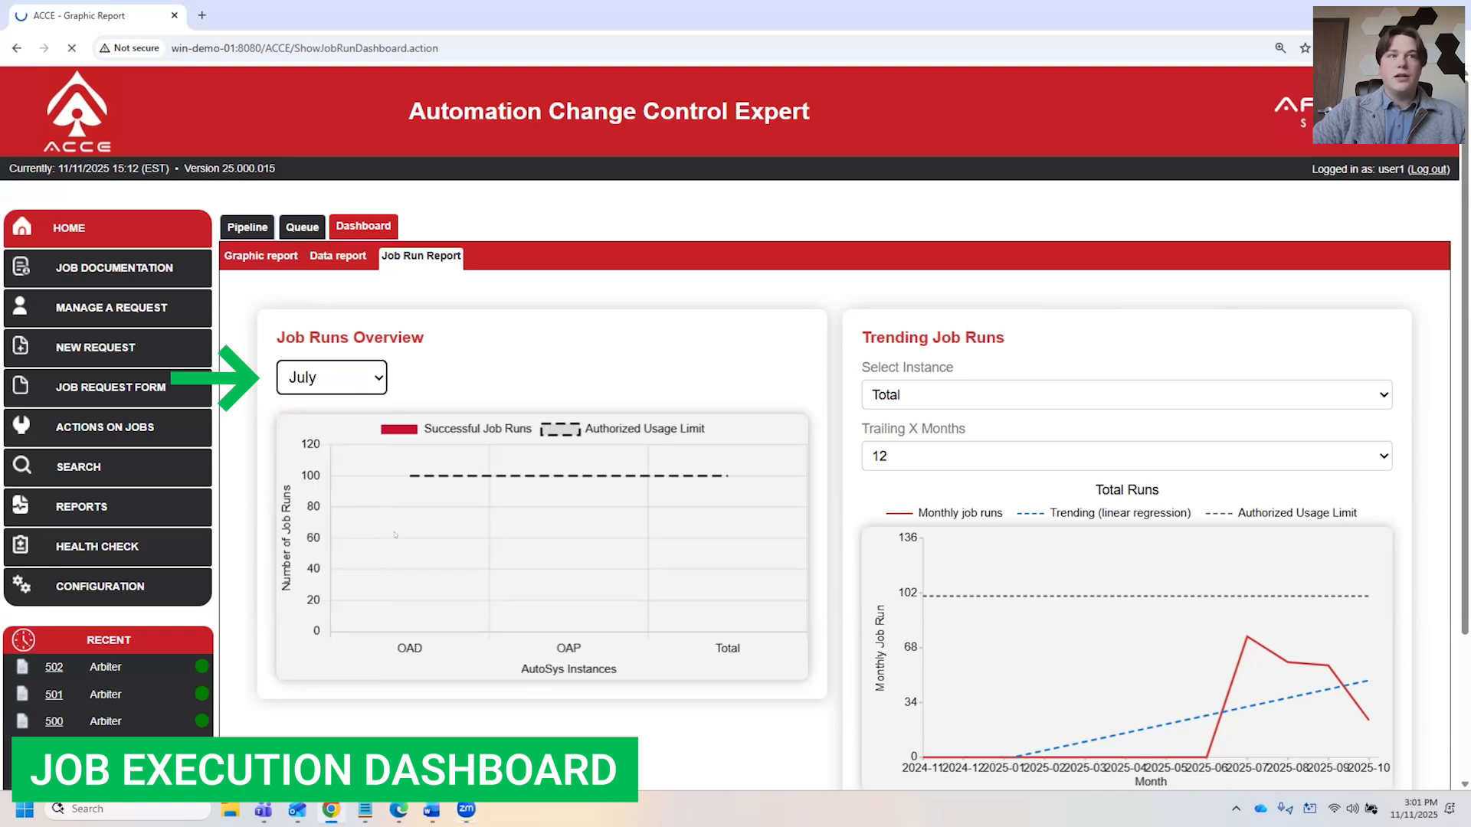
mouse_move(394, 513)
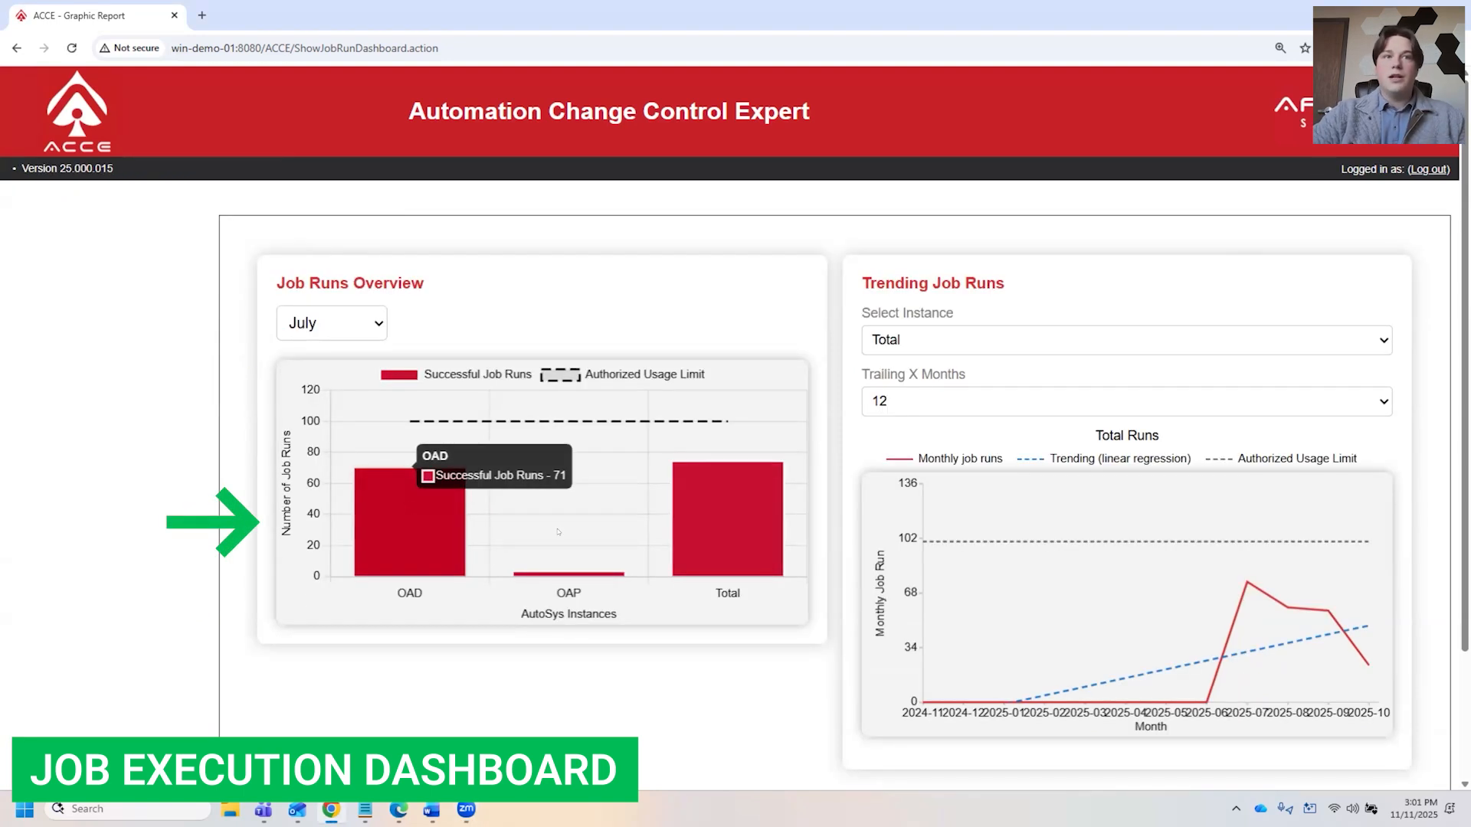
mouse_move(700, 518)
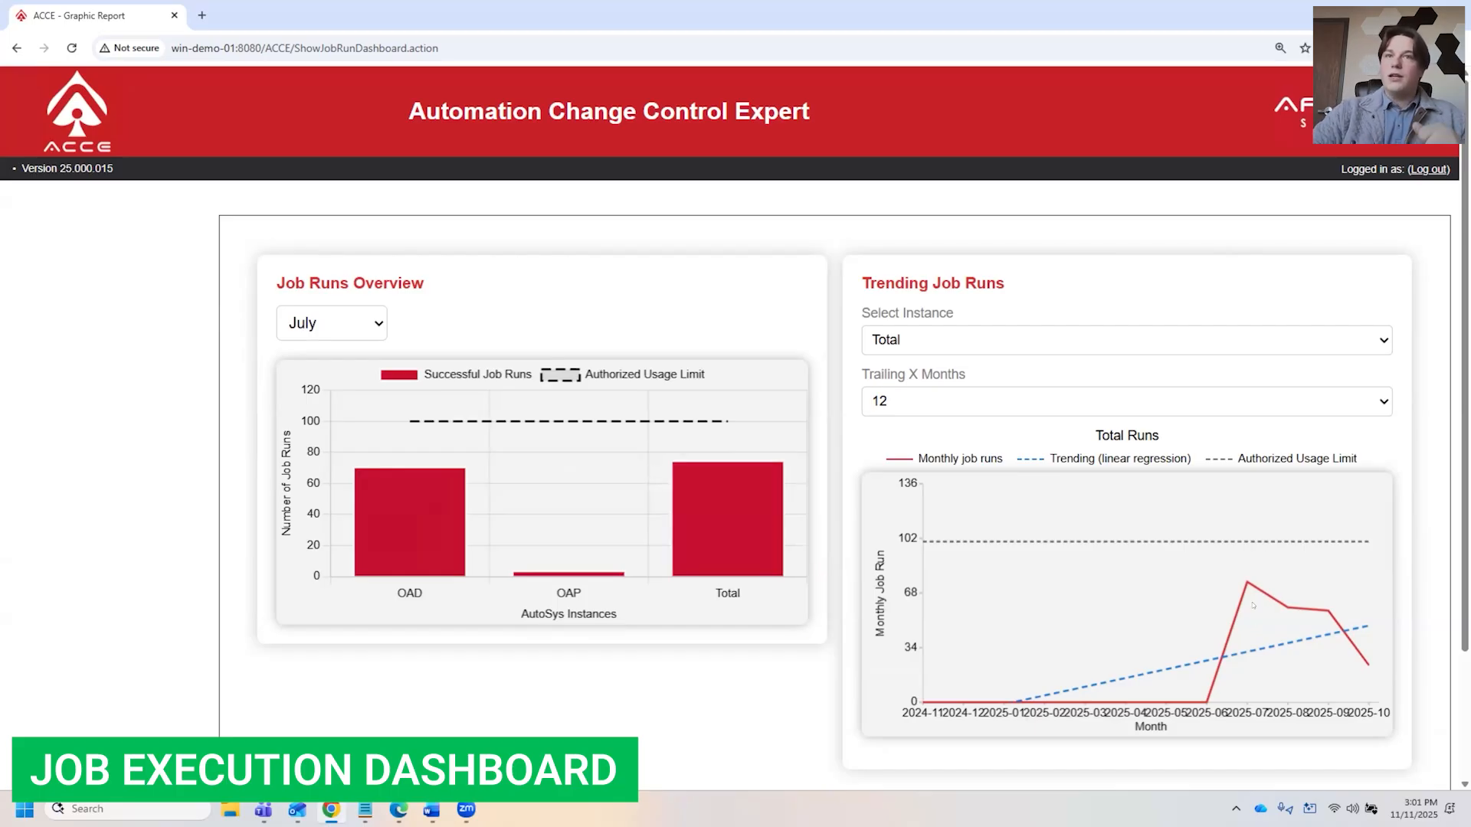
Explore the instance and trailing-month filters of the Trending Job Runs chart.
left_click(947, 342)
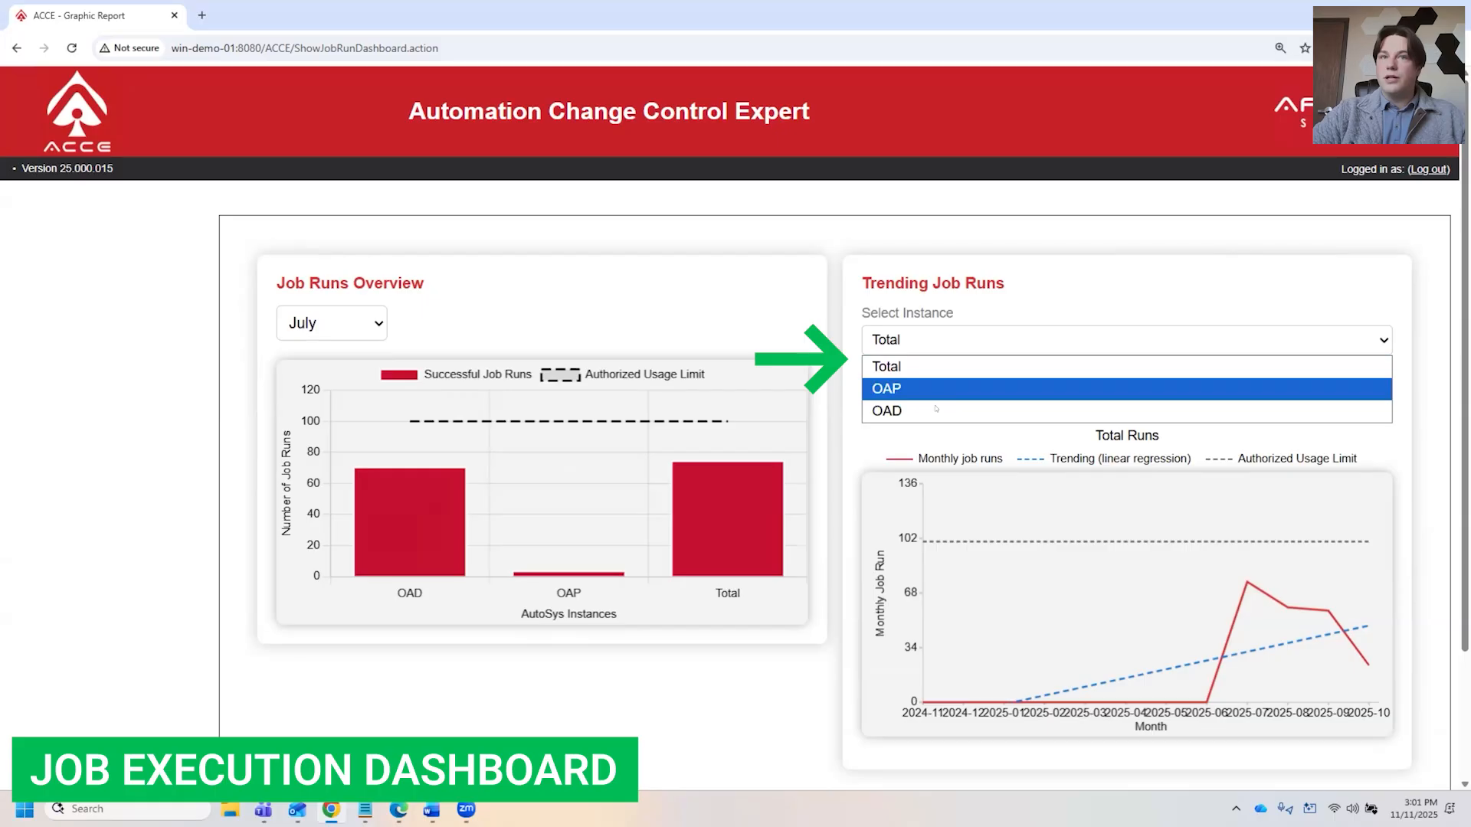
left_click(946, 428)
left_click(940, 409)
left_click(995, 433)
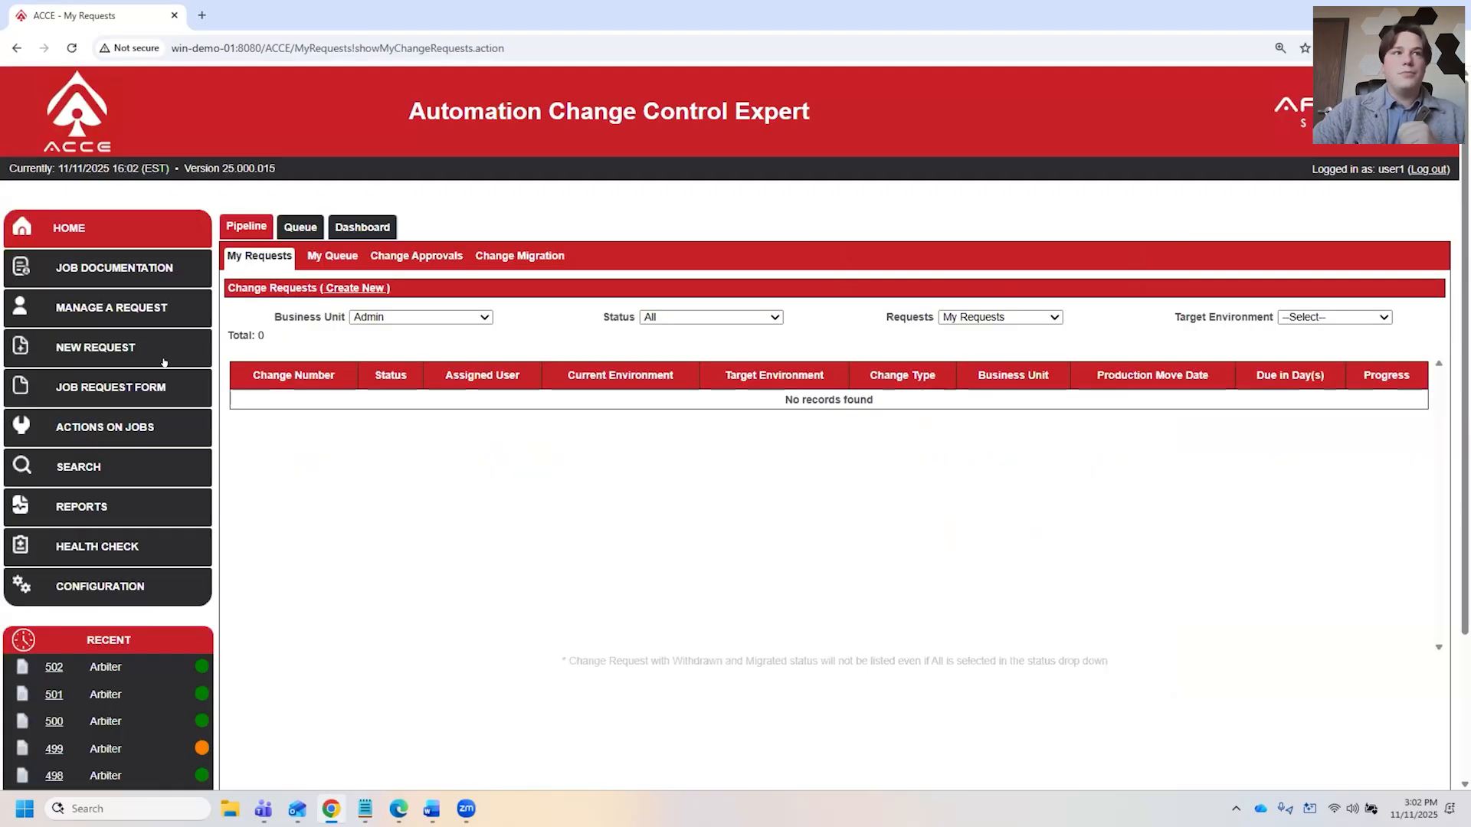
Create a new change request of type Normal for the Arbiter business unit.
left_click(92, 363)
left_click(774, 349)
left_click(774, 403)
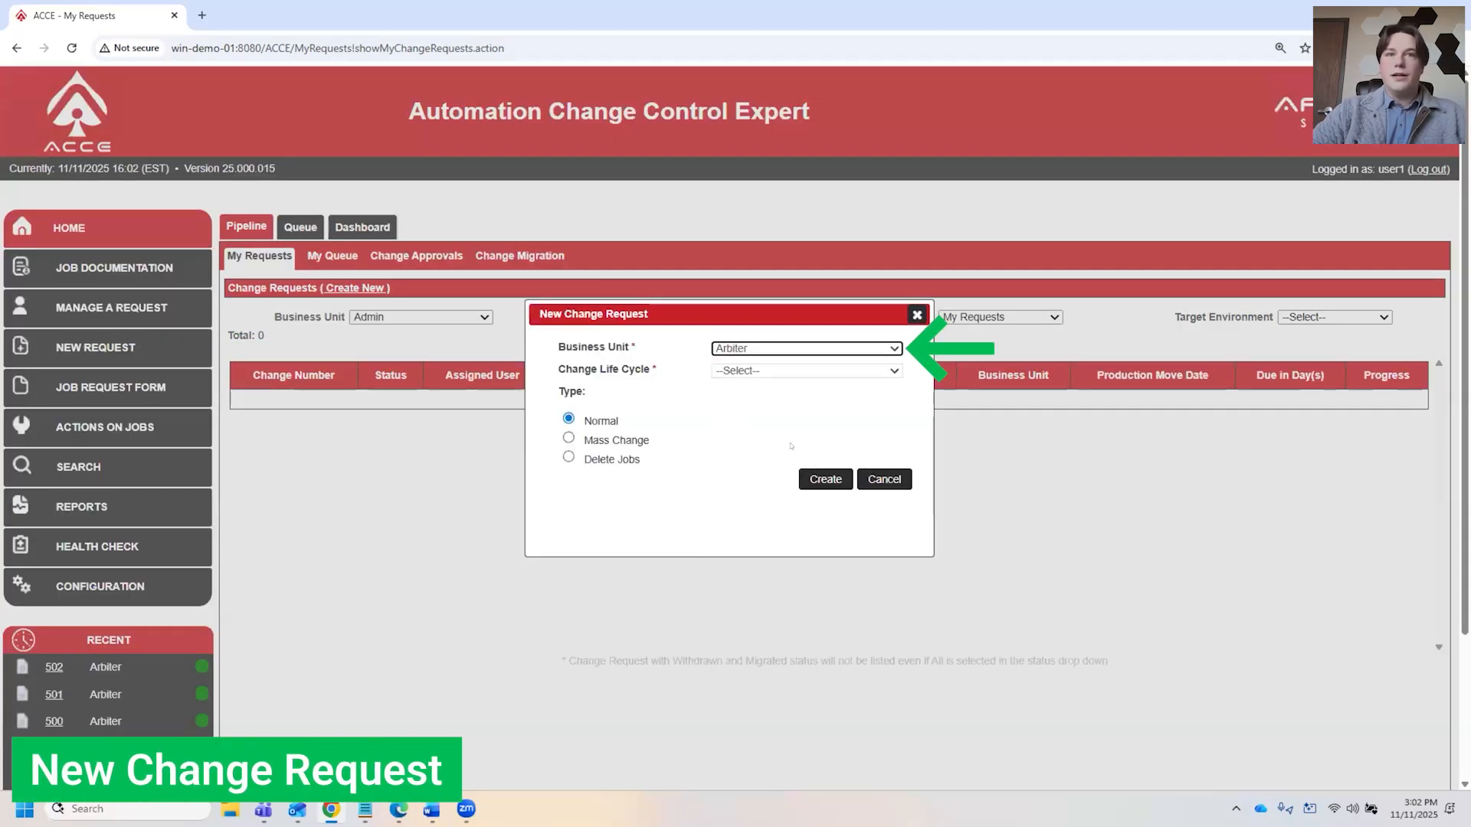
left_click(825, 478)
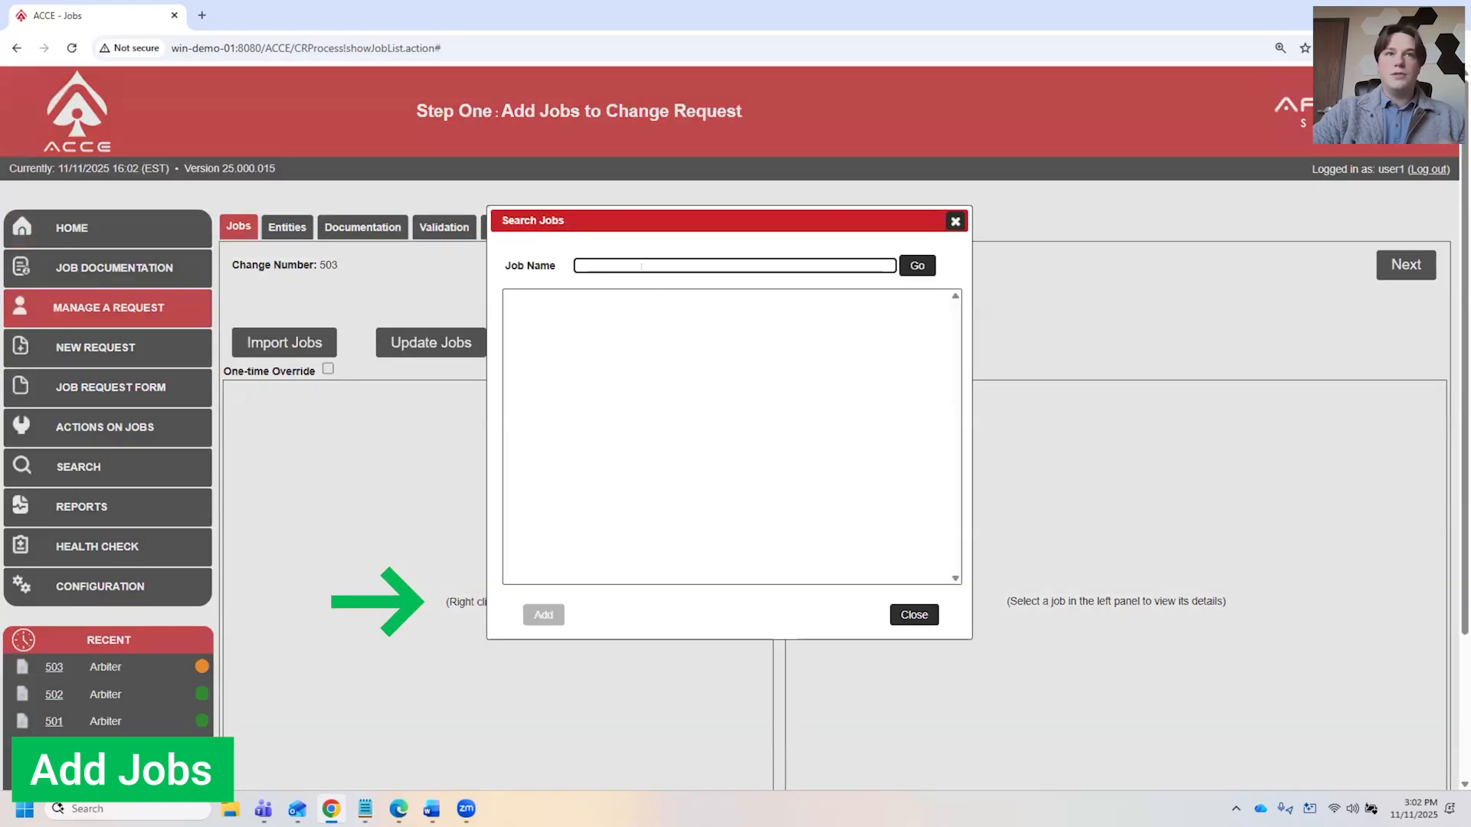
Search the jobs for "demo" and add demoJob1 and demoJob2 to the change request.
left_click(631, 264)
left_click(672, 297)
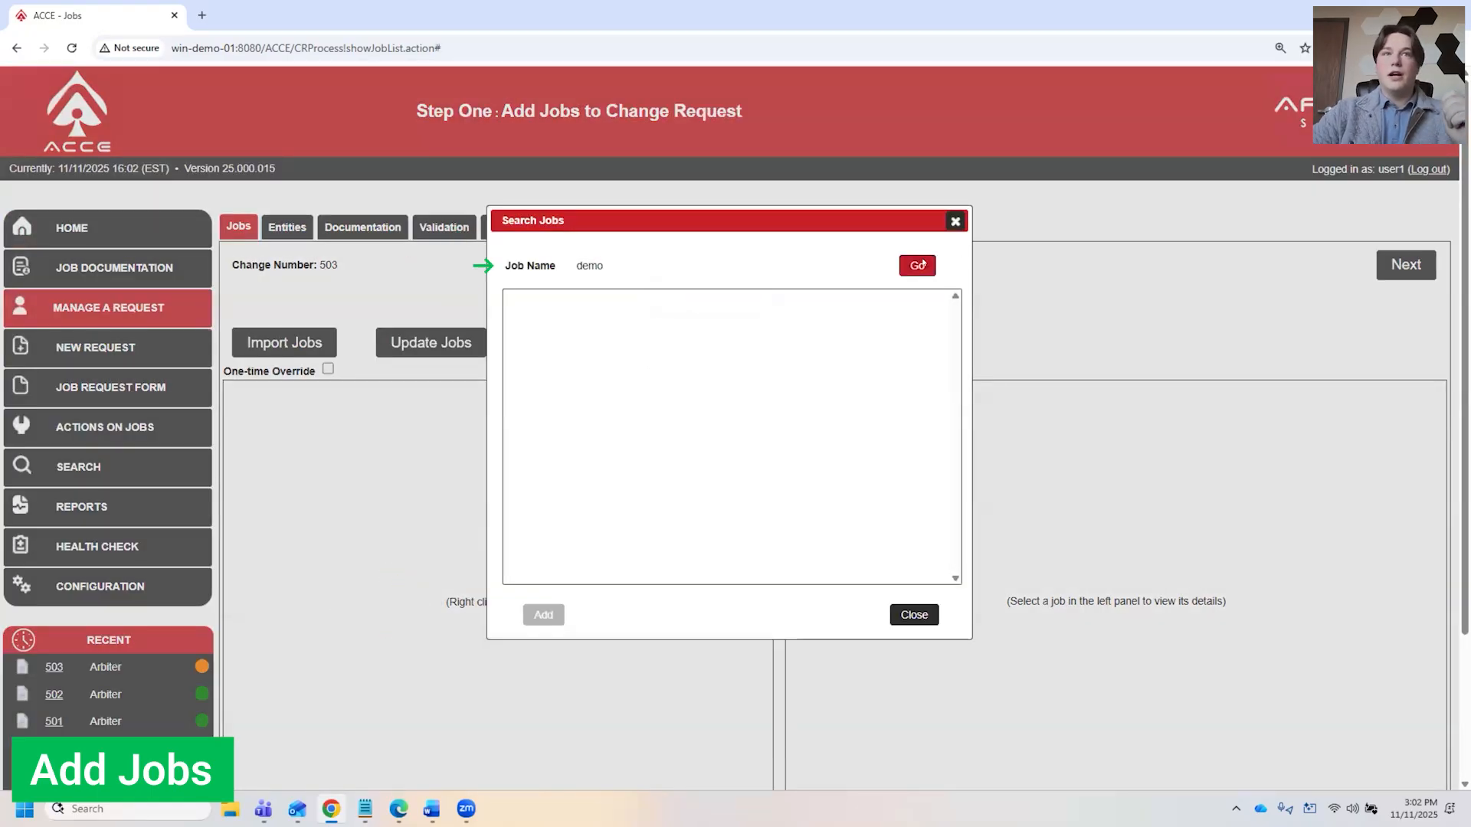
left_click(922, 265)
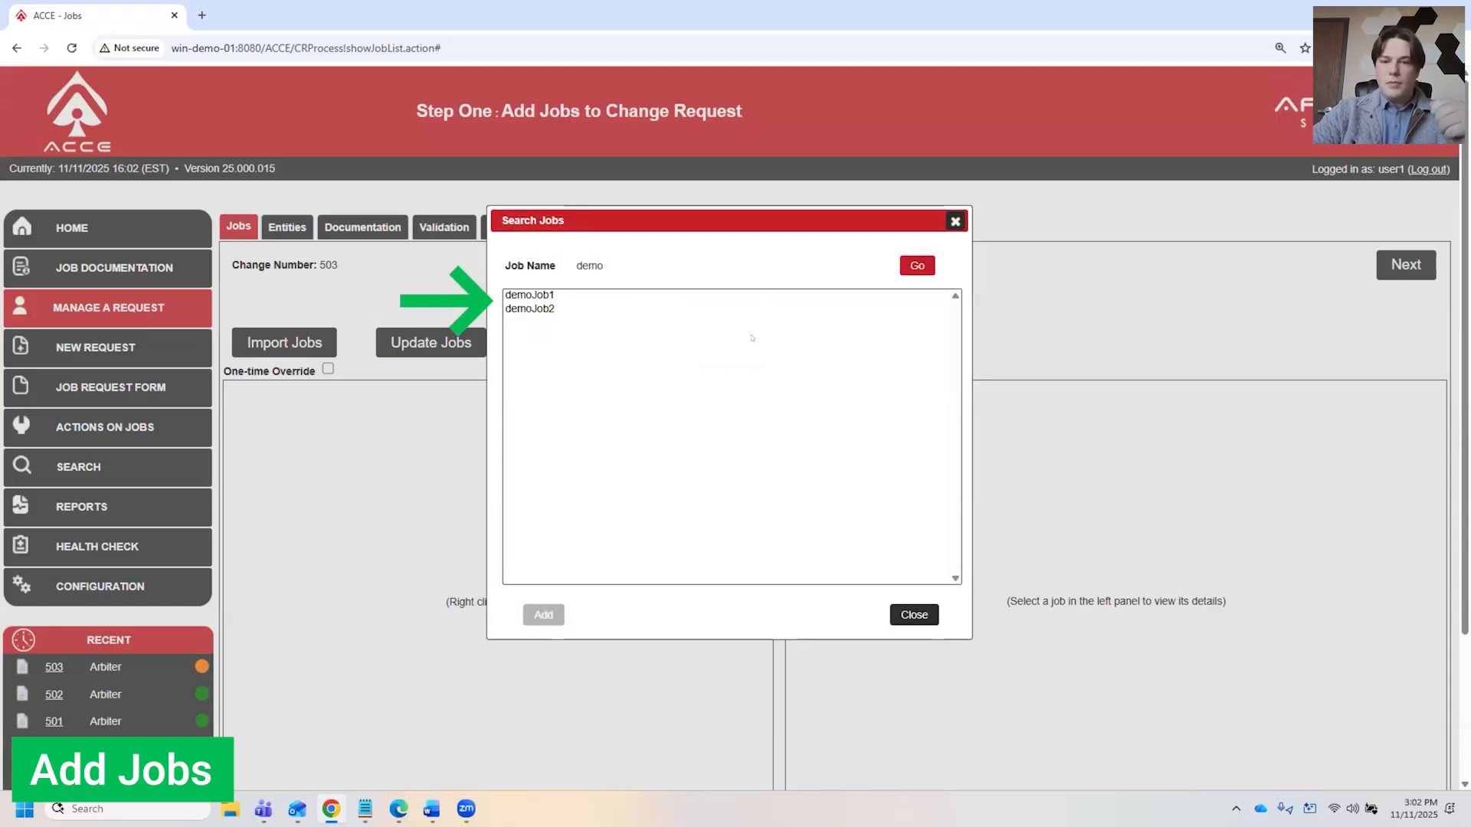
left_click(530, 295)
left_click(536, 308, "shift")
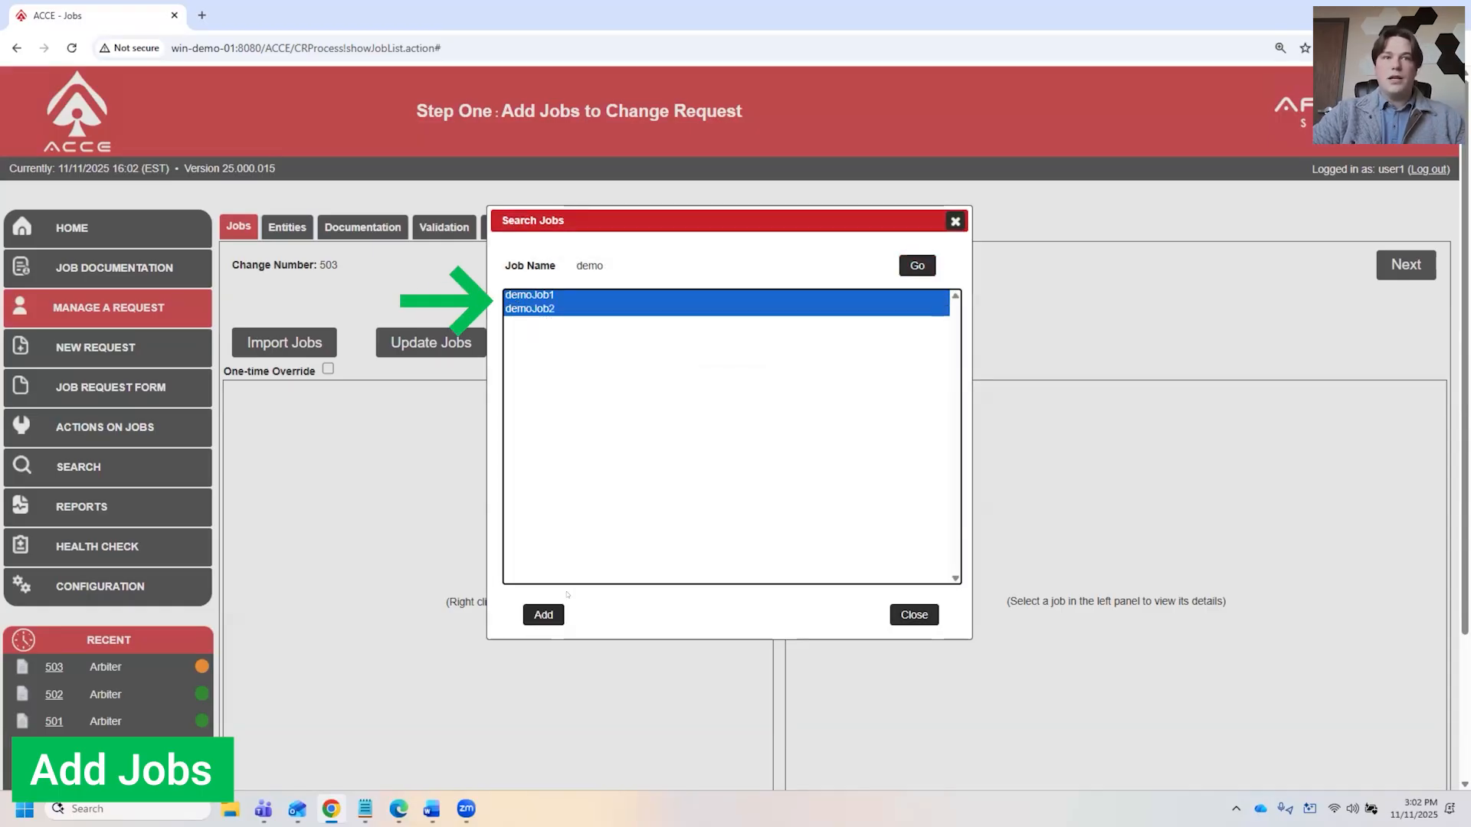
left_click(543, 615)
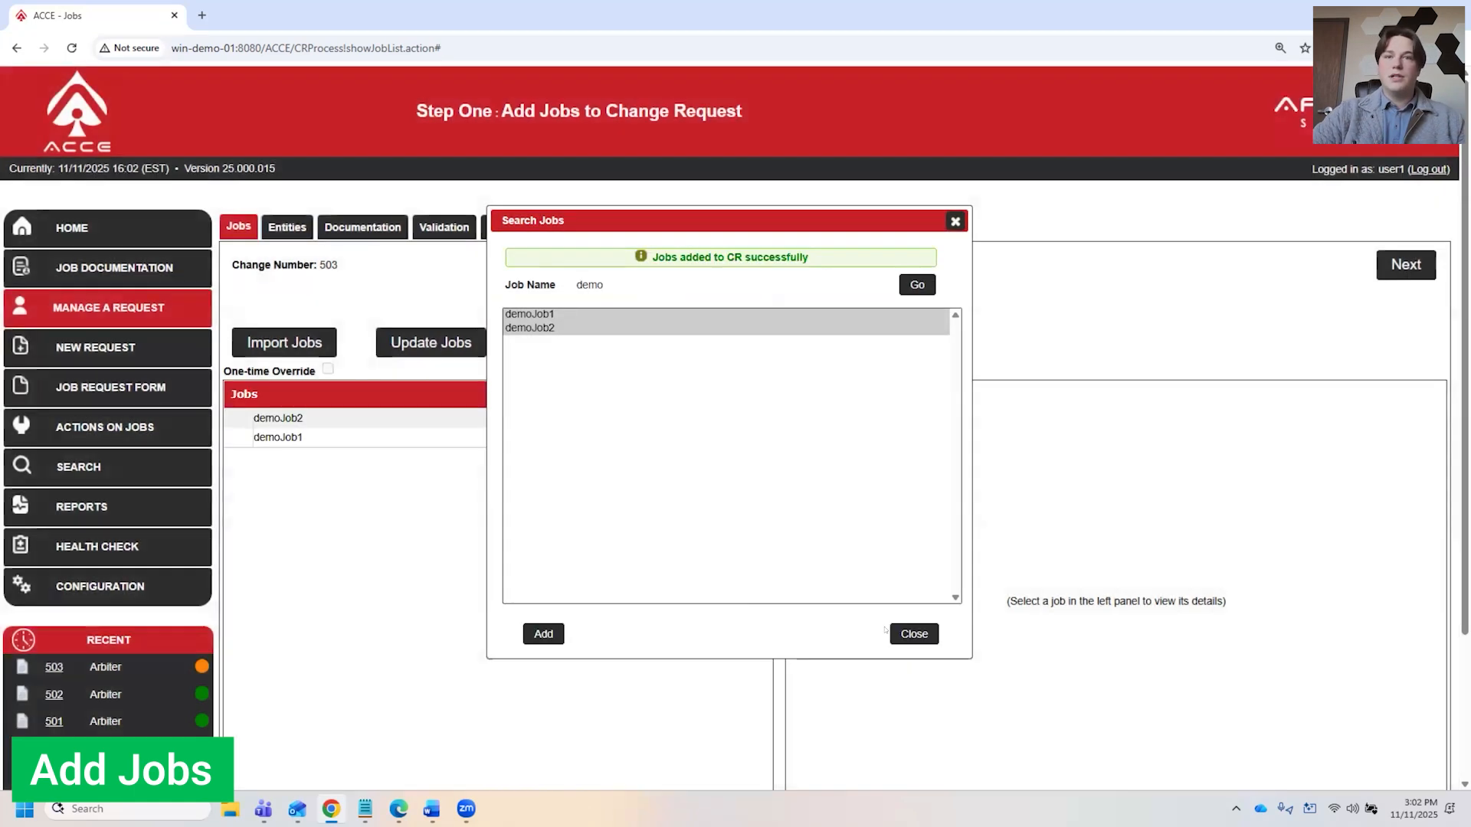
Inspect demoJob2's attributes across the environments and advance the change request to entity selection.
left_click(337, 422)
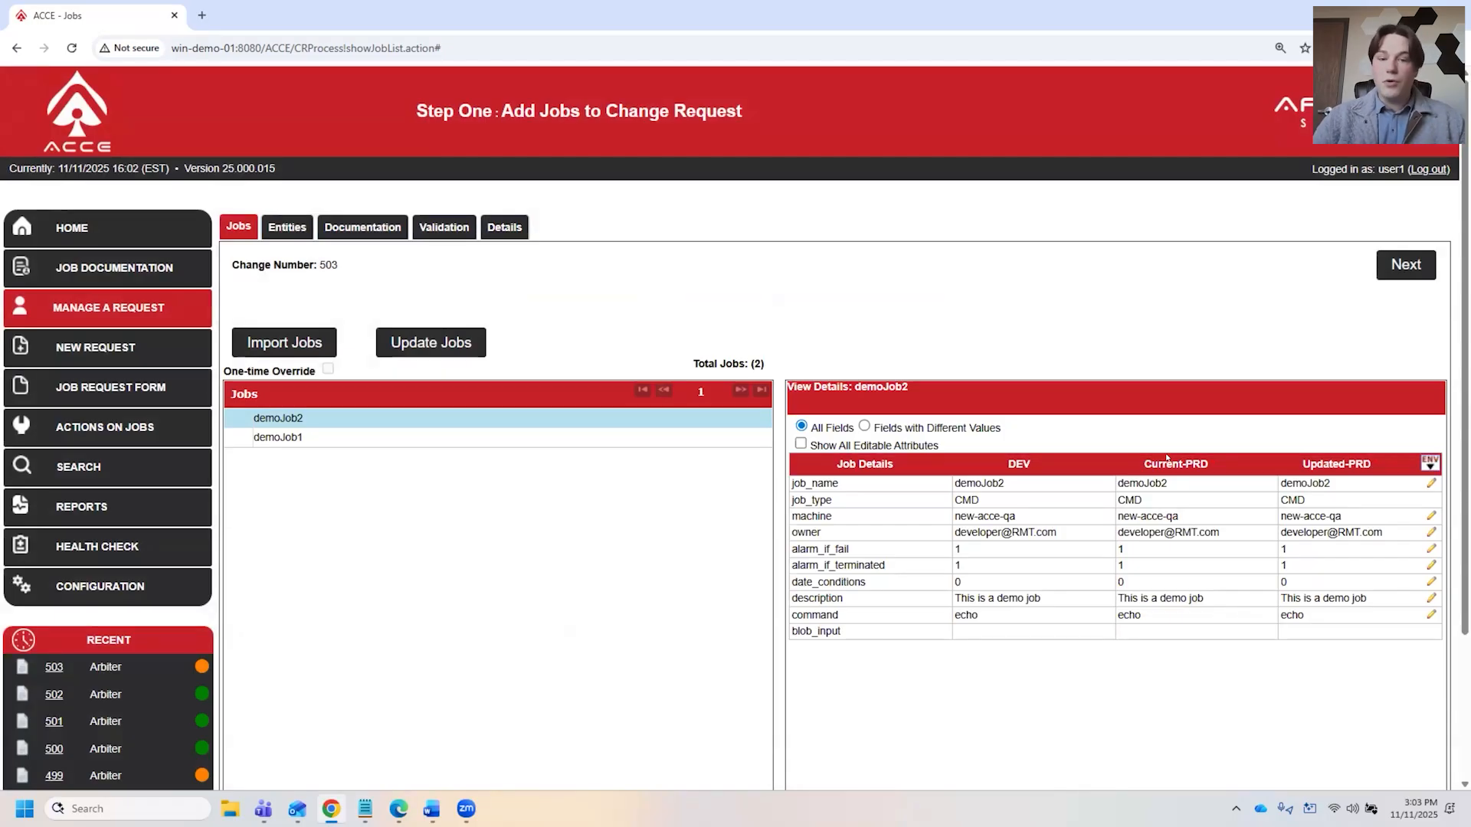
left_click(1406, 265)
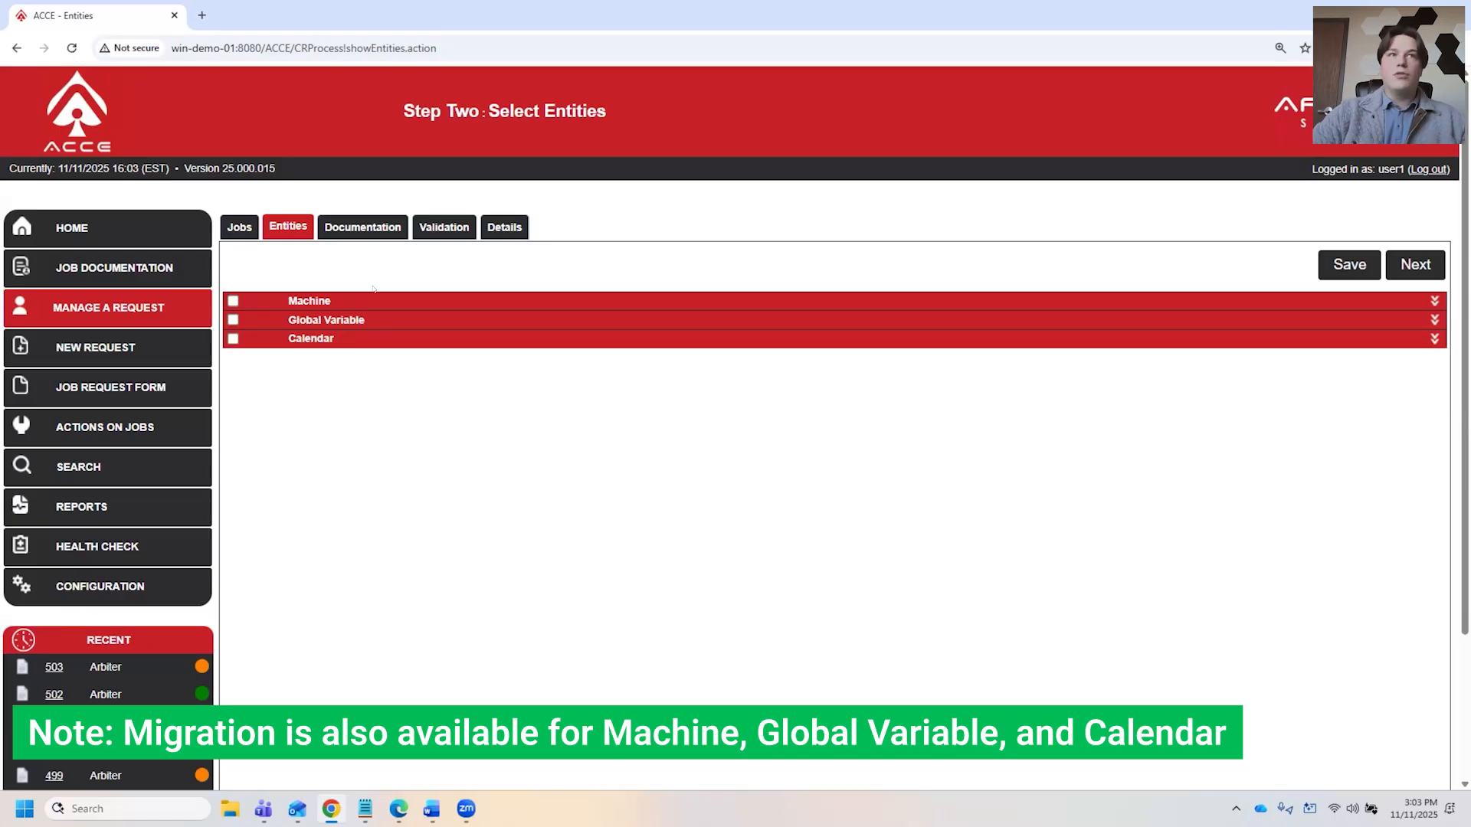
Open the change request's job documentation stage and review the entries for demoJob1 and demoJob2.
left_click(371, 228)
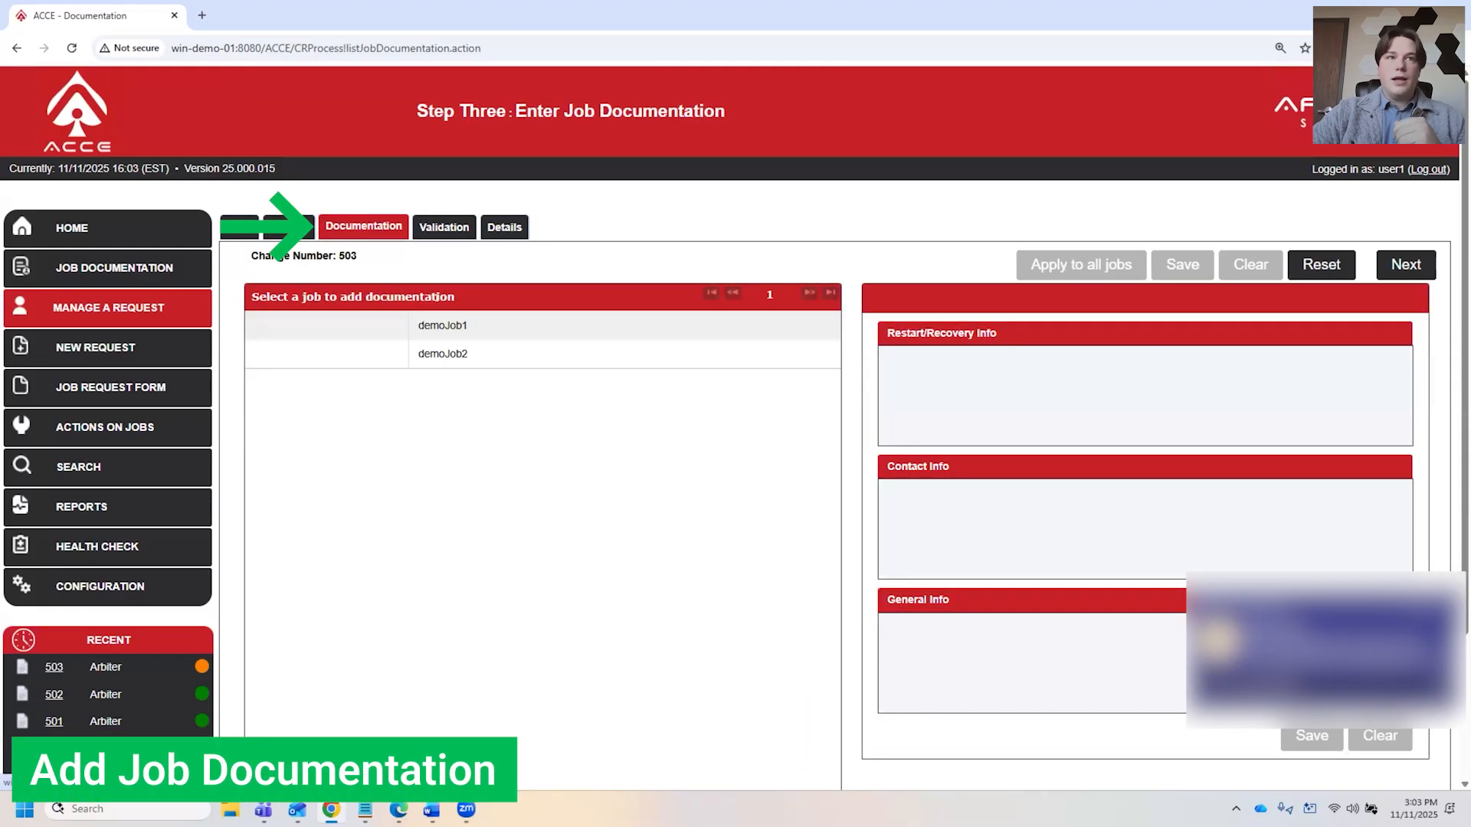
left_click(451, 326)
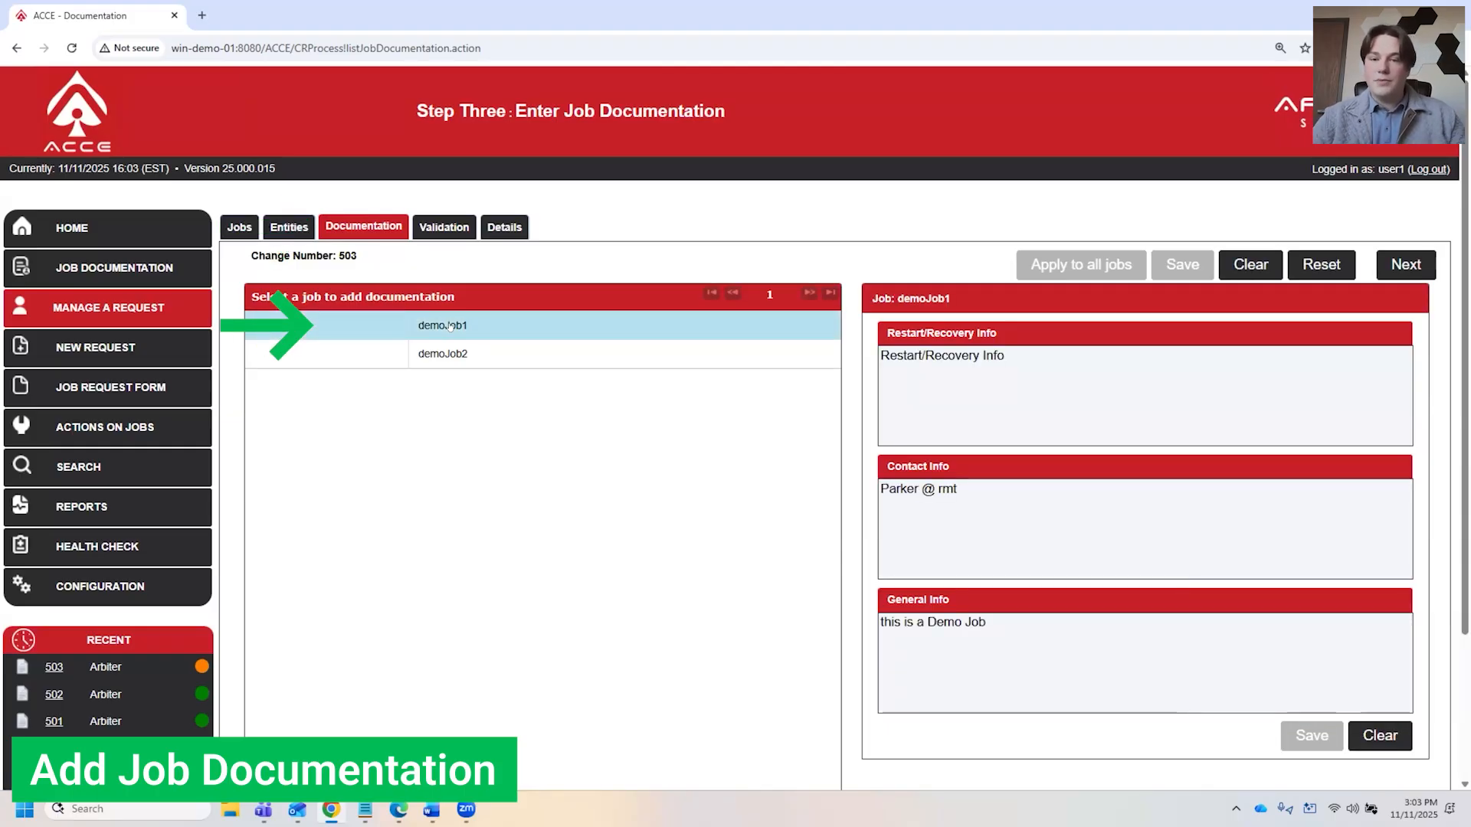
left_click(473, 353)
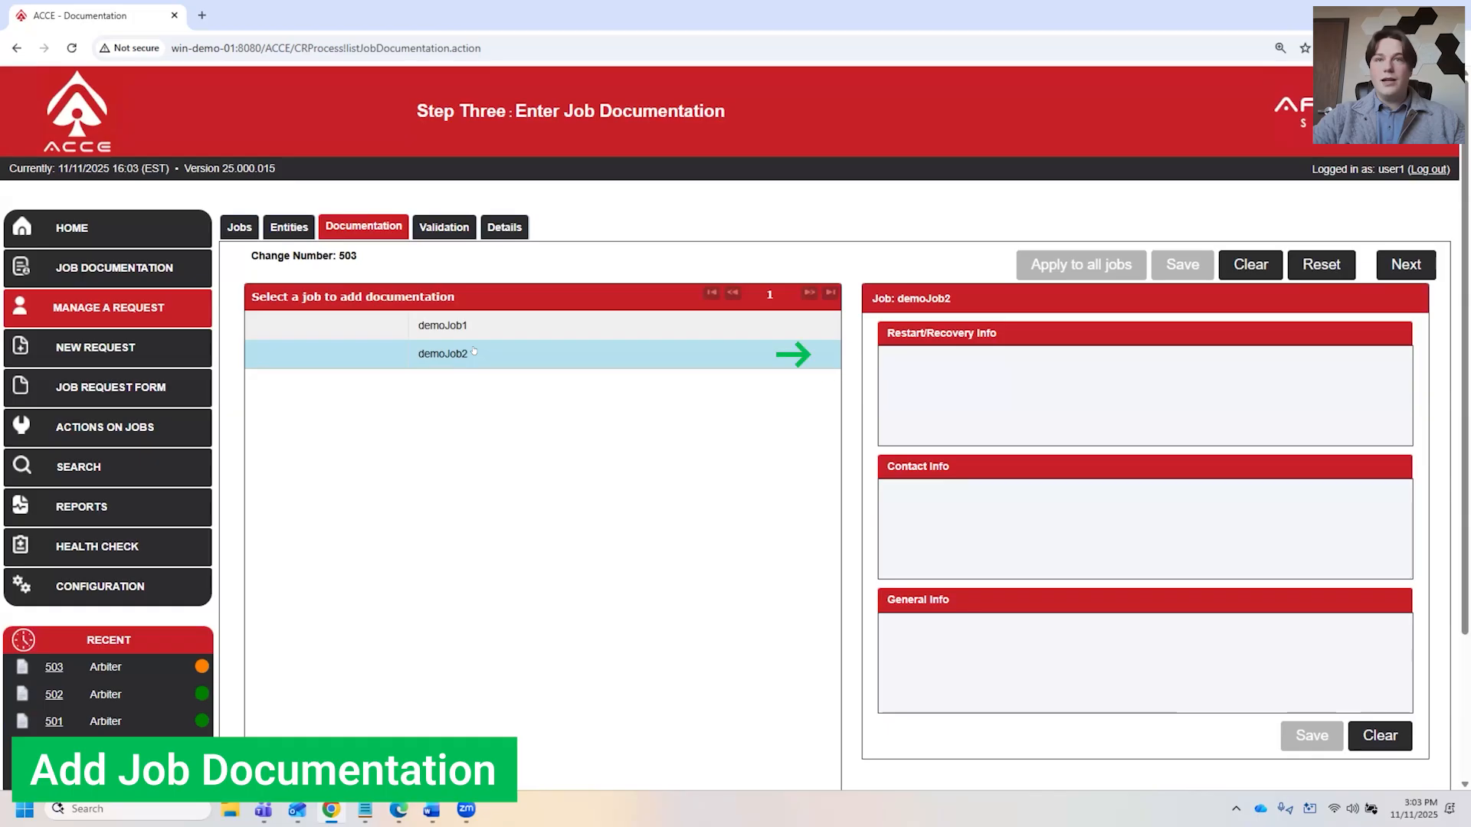
left_click(1022, 397)
type("das")
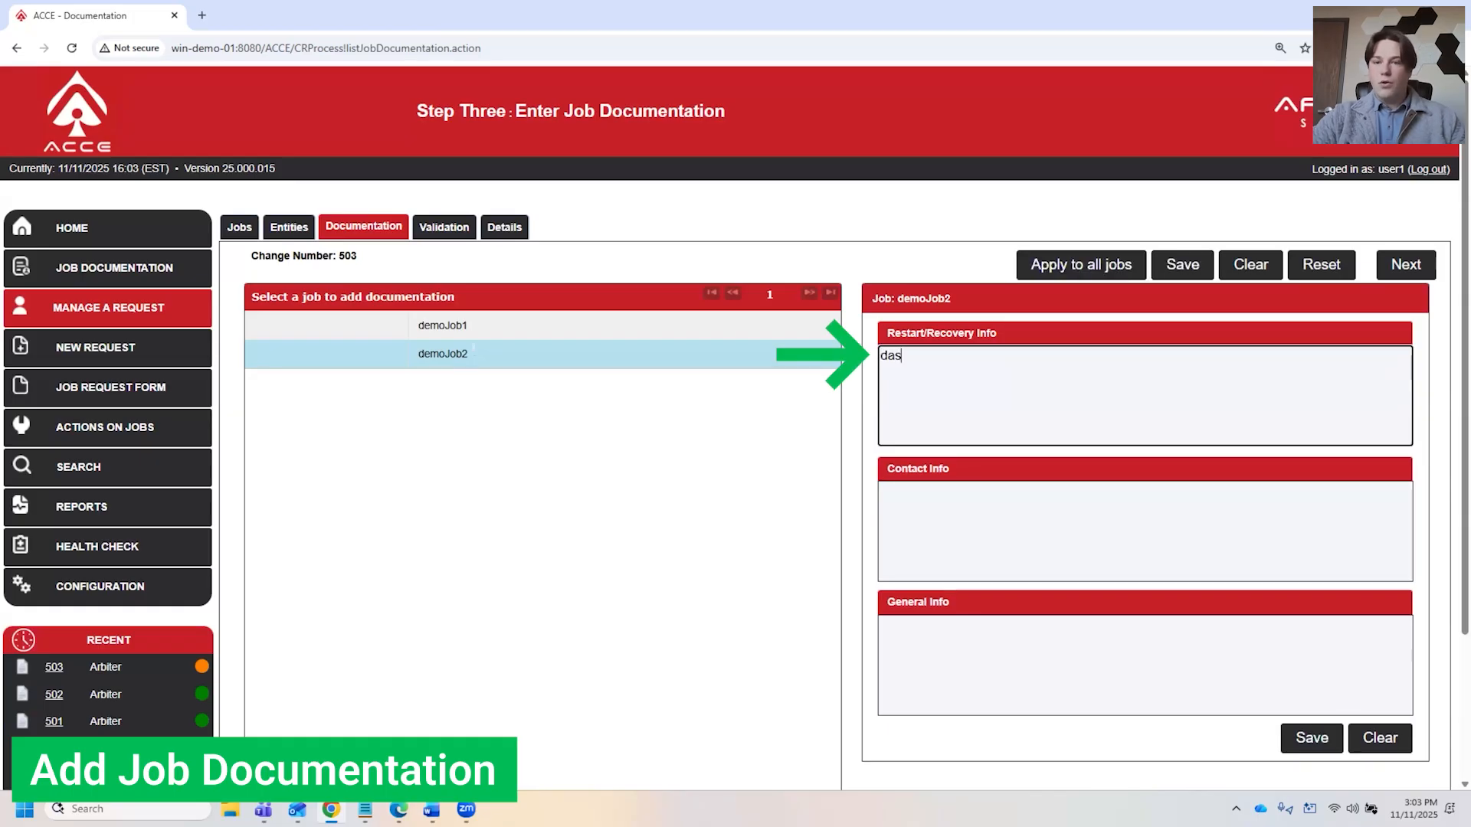
key("BackSpace")
key("BackSpace")
key("BackSpace")
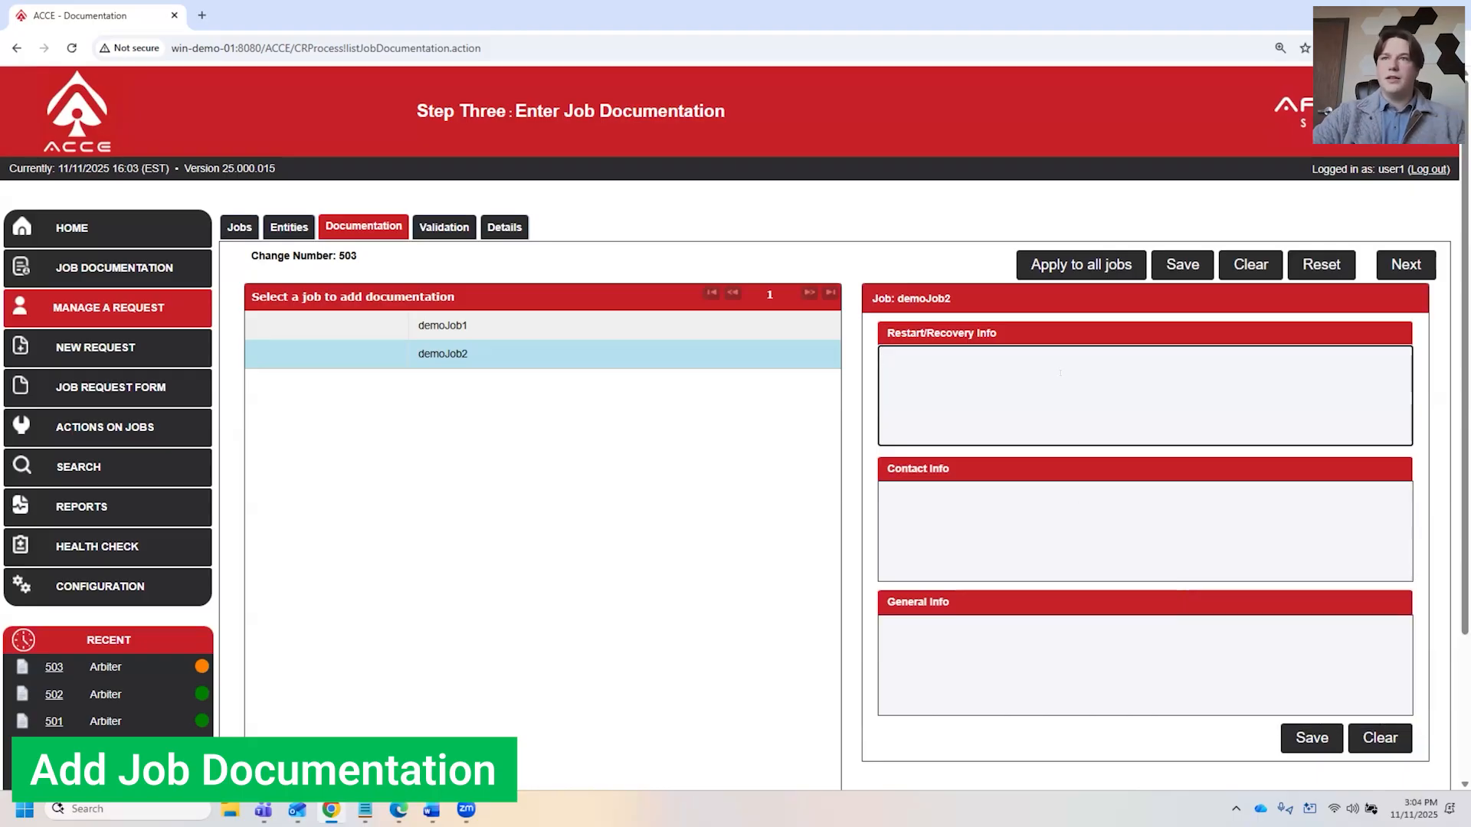
Advance the change request to the validation stage and validate all of its jobs.
left_click(1399, 271)
left_click(846, 463)
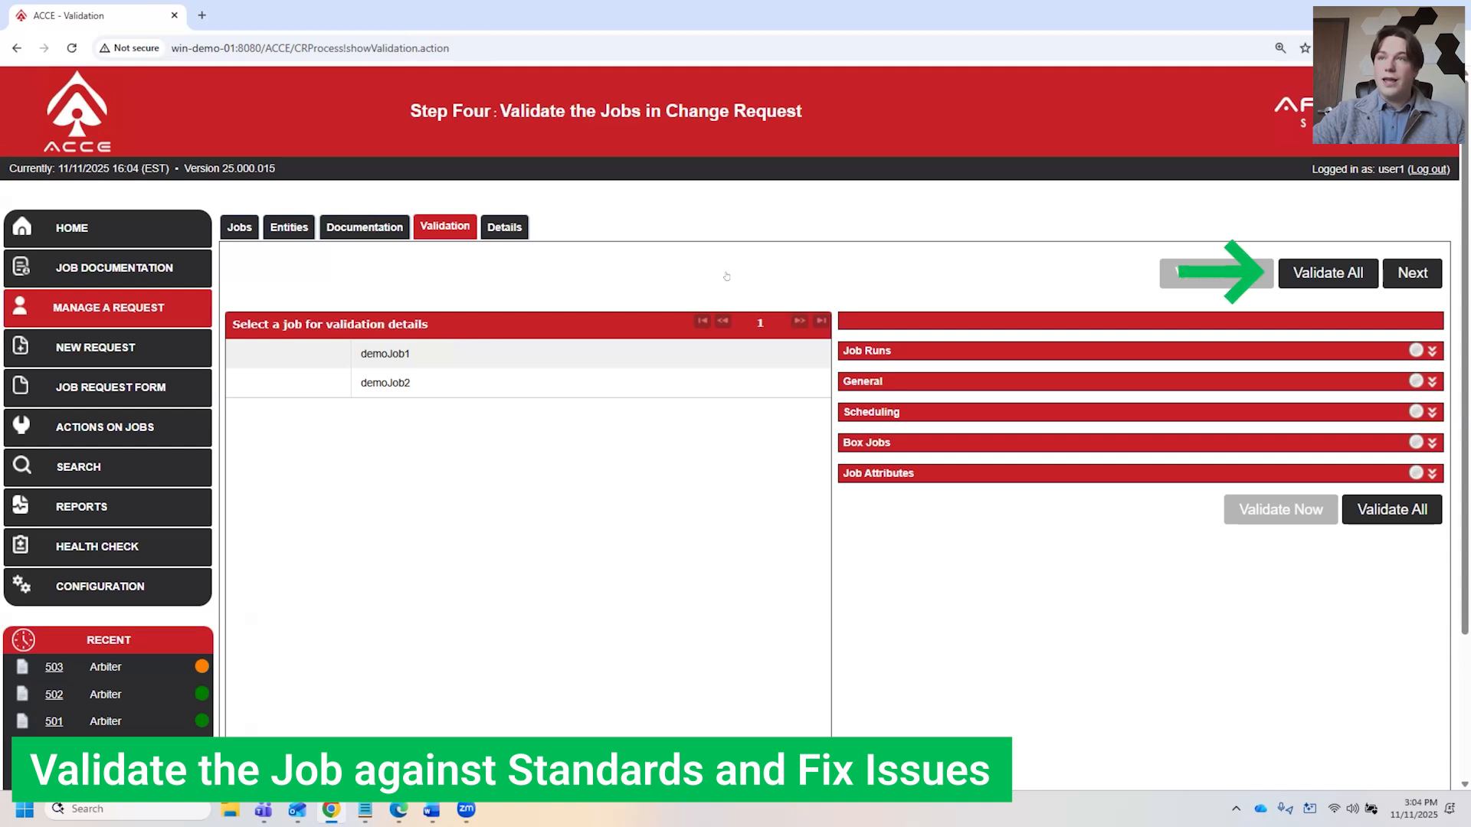
left_click(1328, 273)
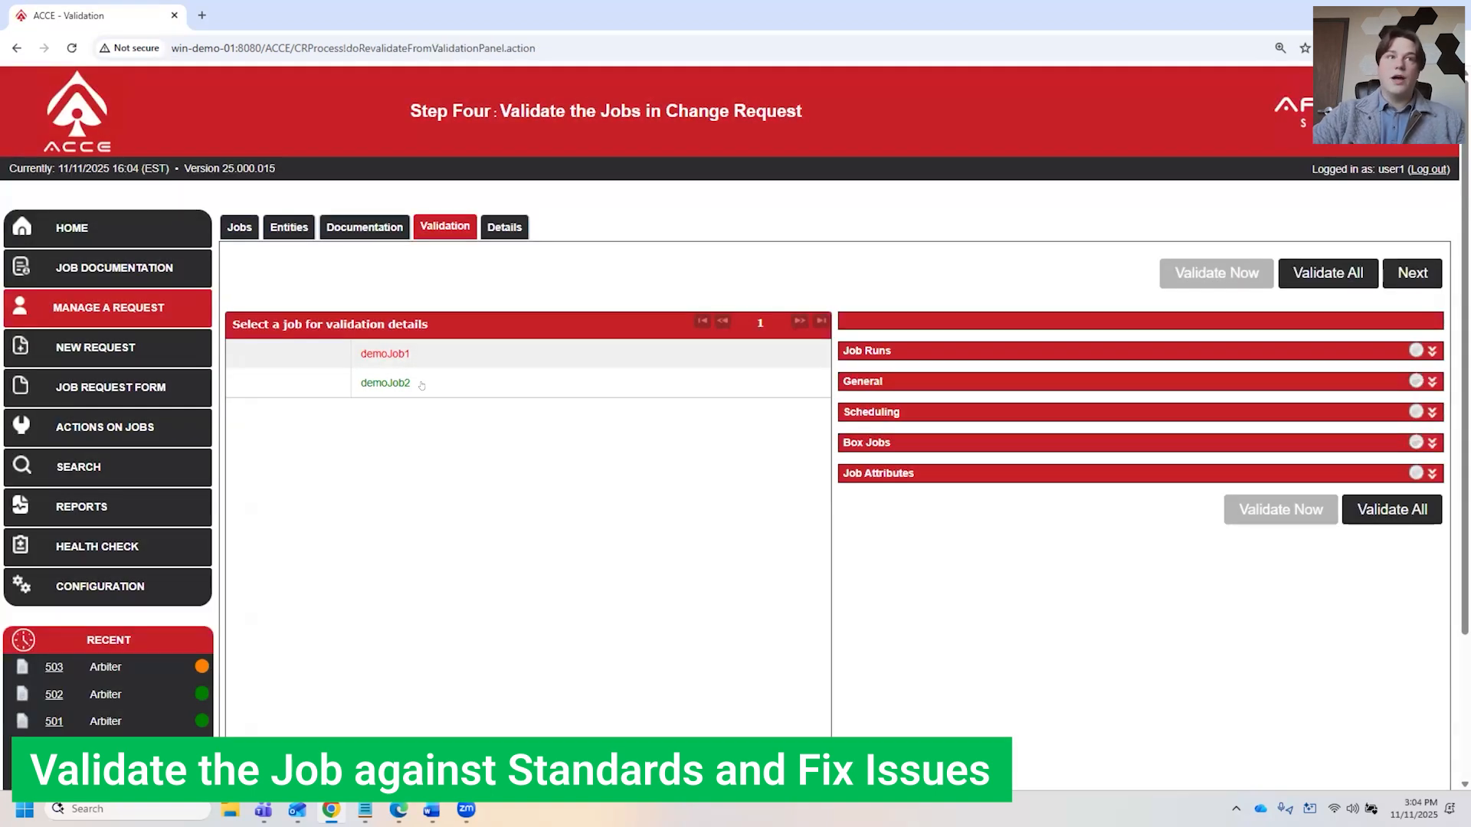
Examine demoJob1's validation results, focusing on the machine issue listed under General.
left_click(424, 357)
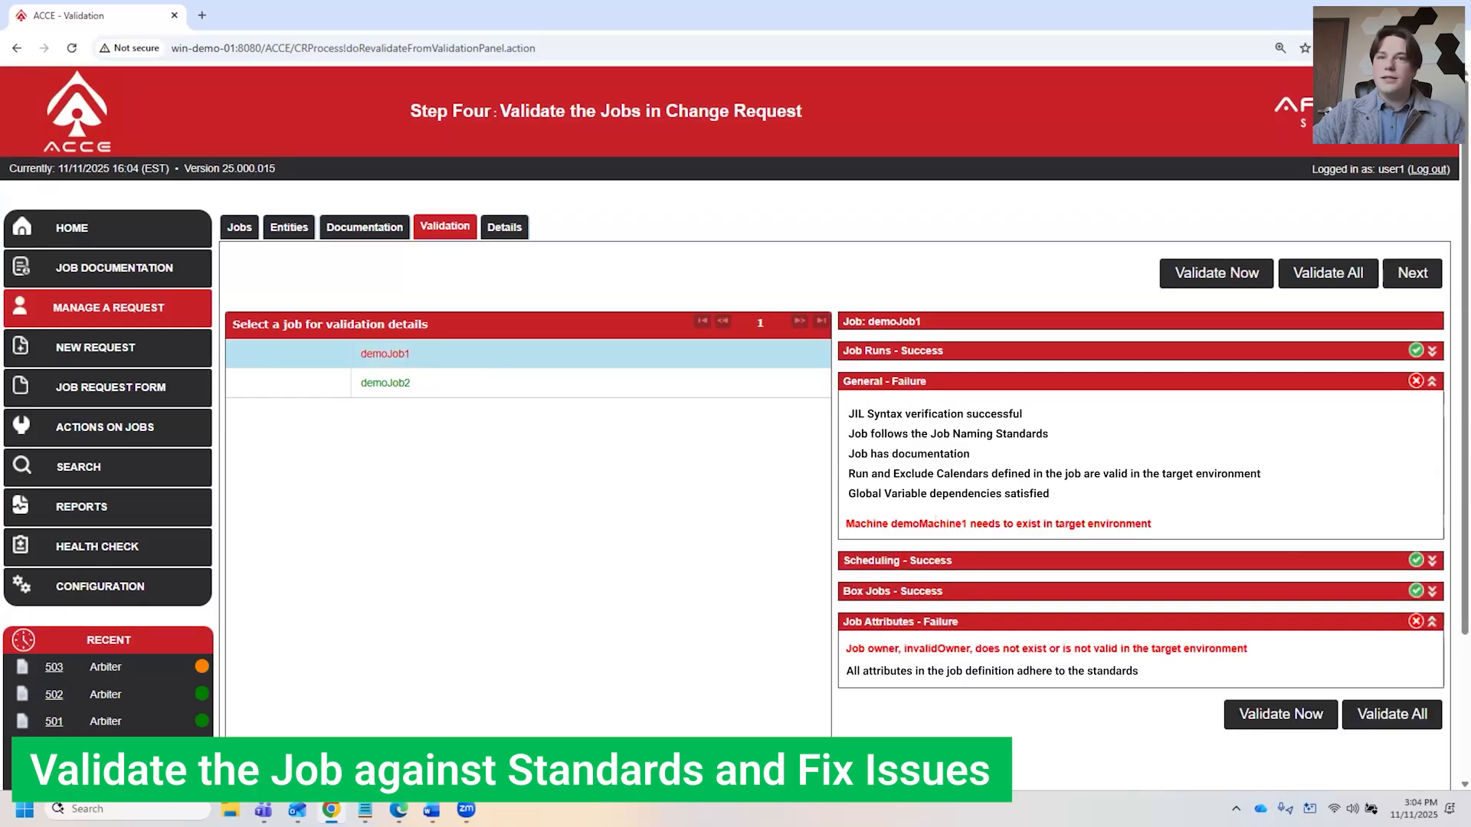
left_click_drag(1154, 524, 846, 524)
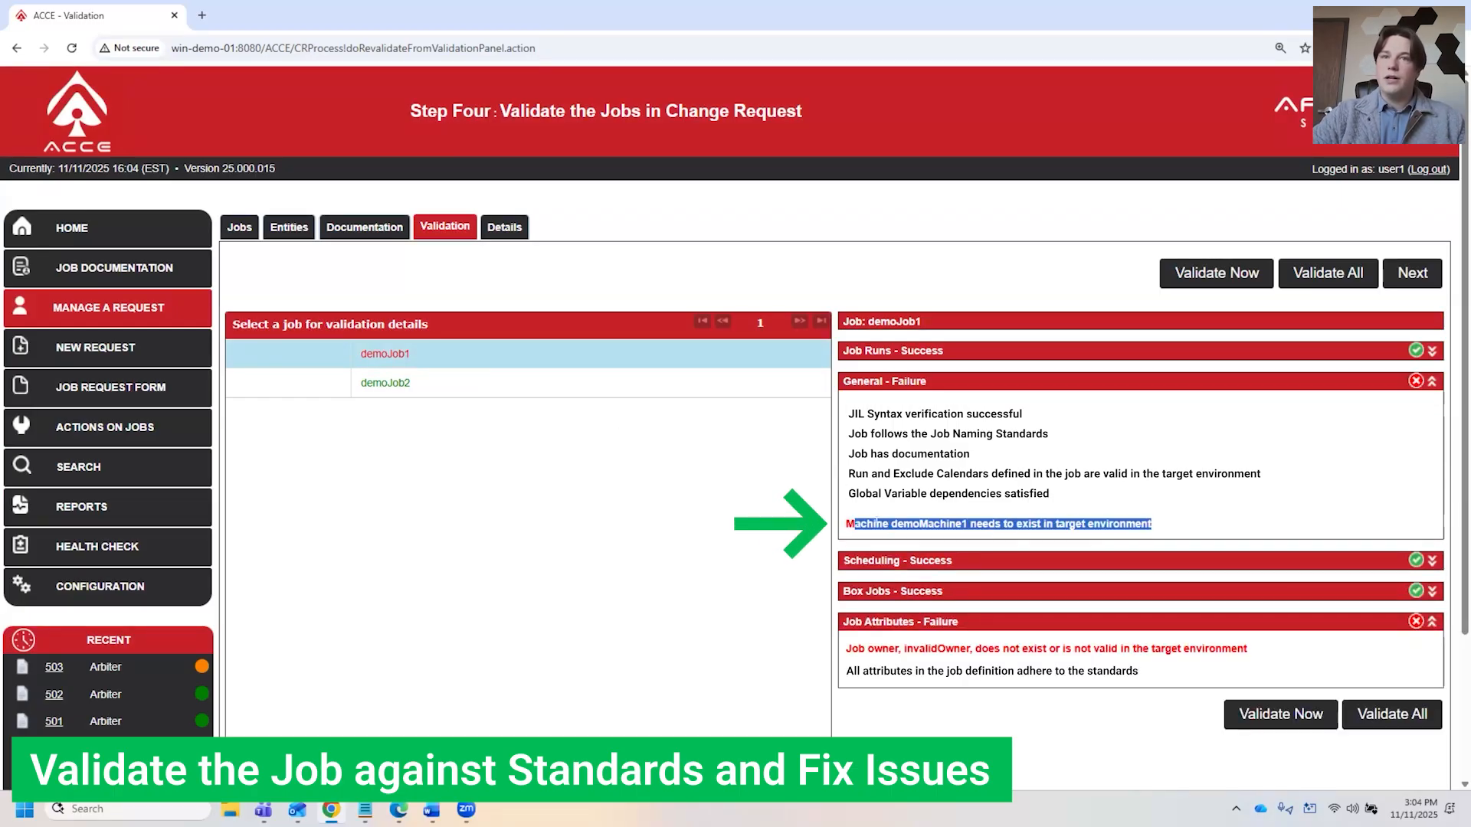
left_click(895, 523)
double_click(895, 523)
left_click(890, 522)
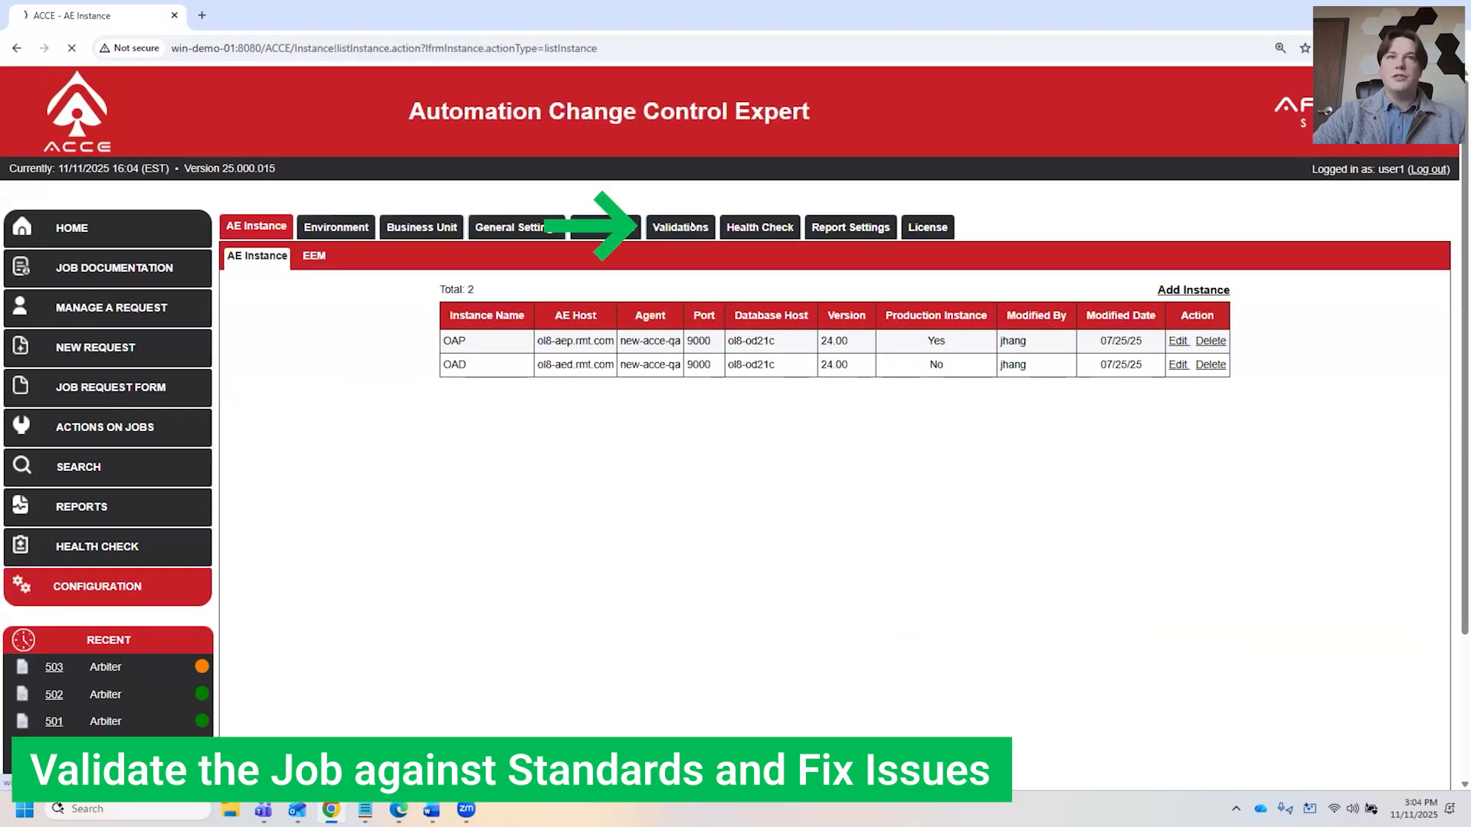
Review which validation rules are set to warn or enforce in the configuration for the Arbiter business unit.
left_click(692, 226)
left_click(727, 302)
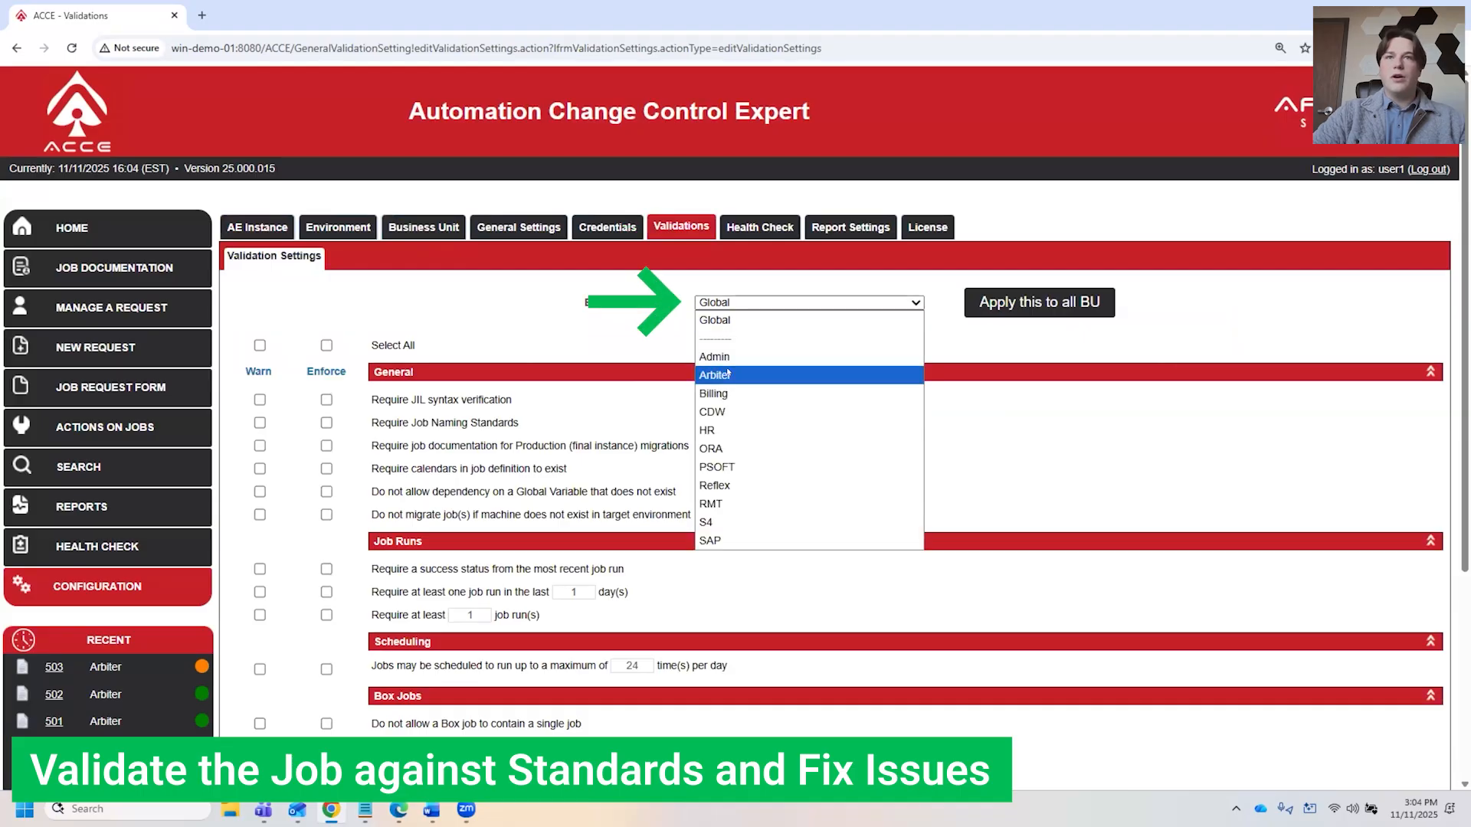
left_click(726, 375)
scroll(613, 329, "down", 1)
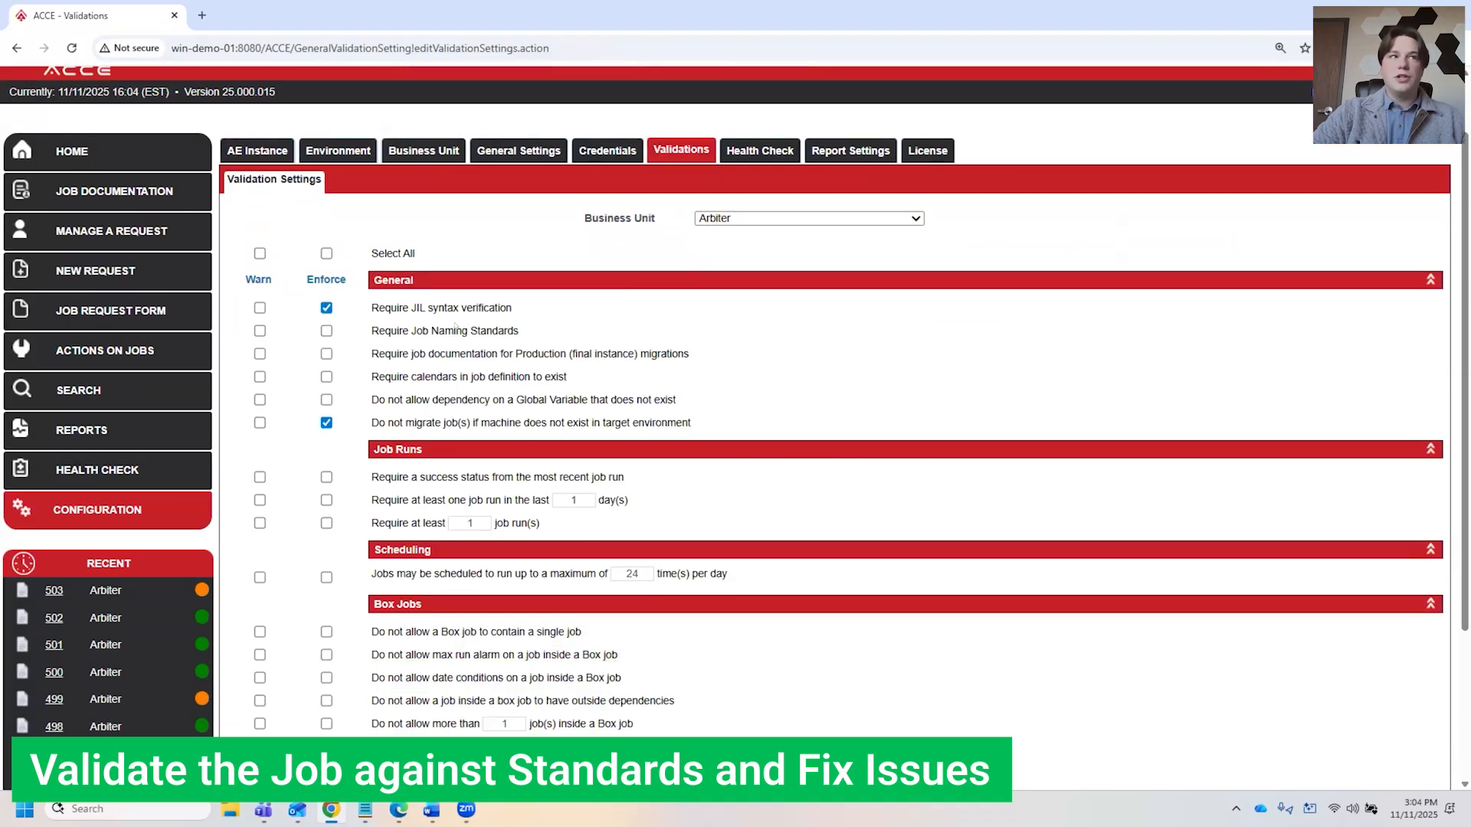
scroll(456, 328, "down", 1)
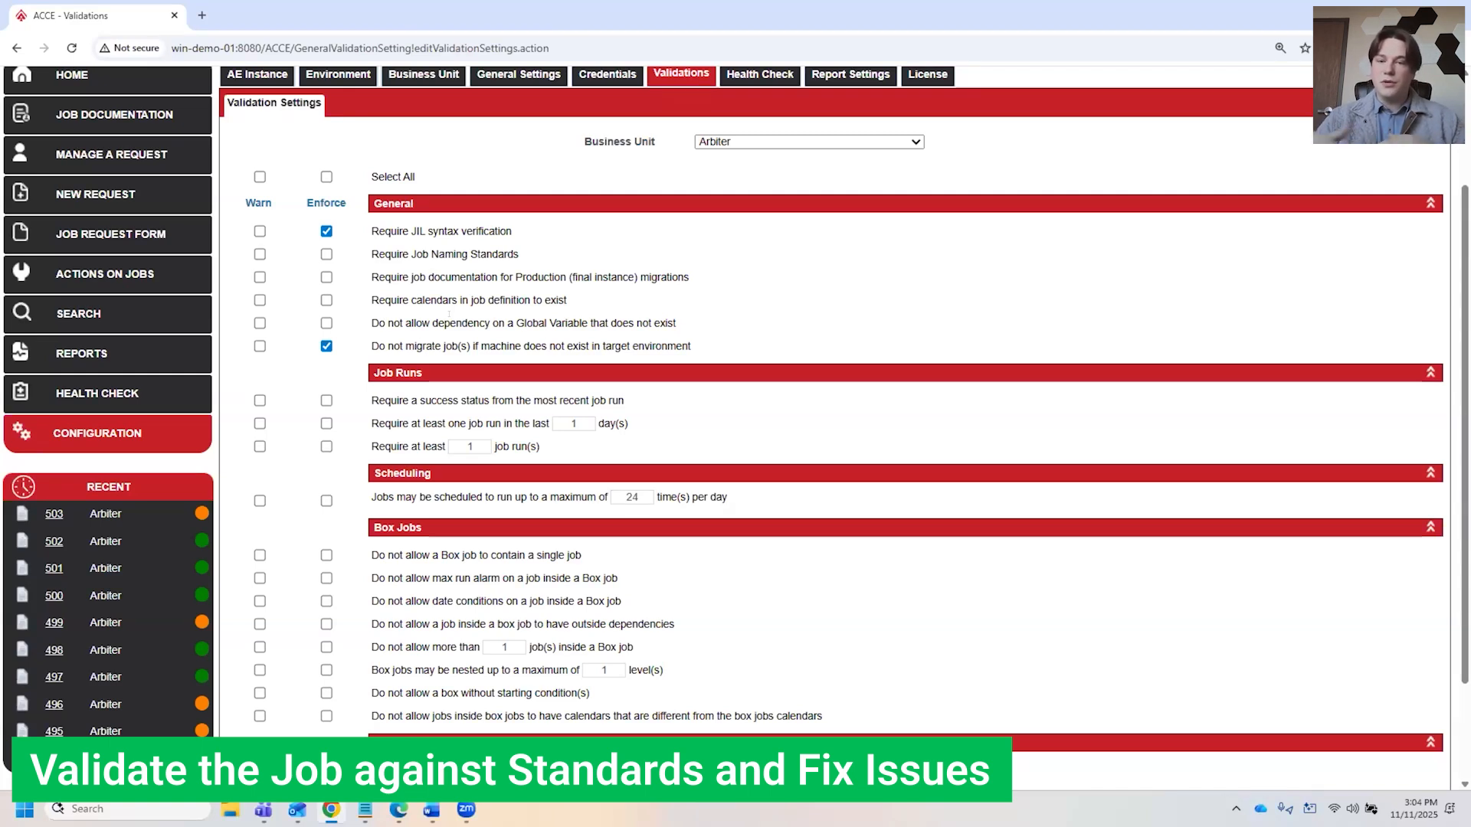
scroll(450, 314, "down", 2)
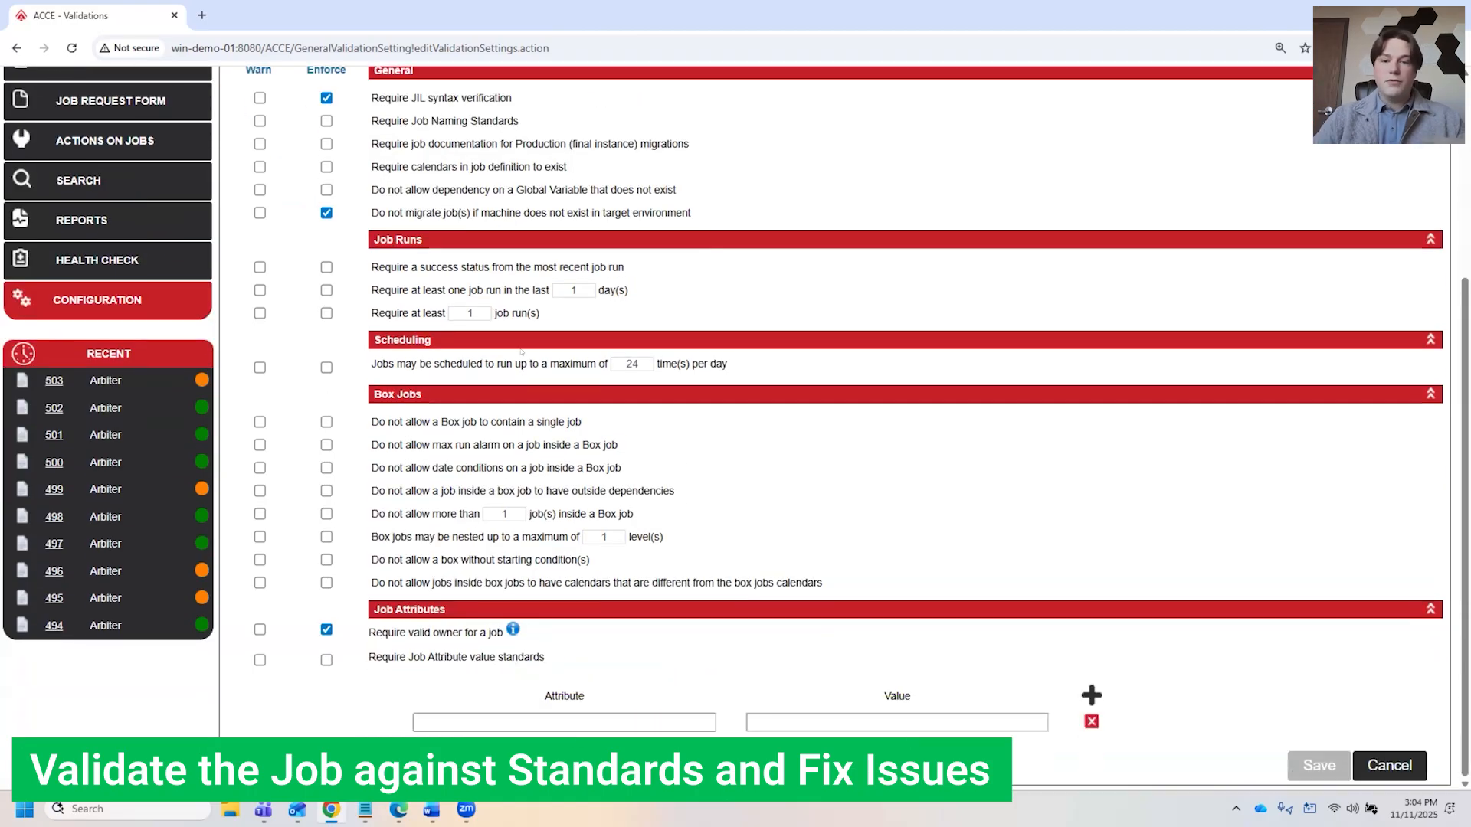
scroll(522, 353, "up", 1)
scroll(522, 352, "down", 1)
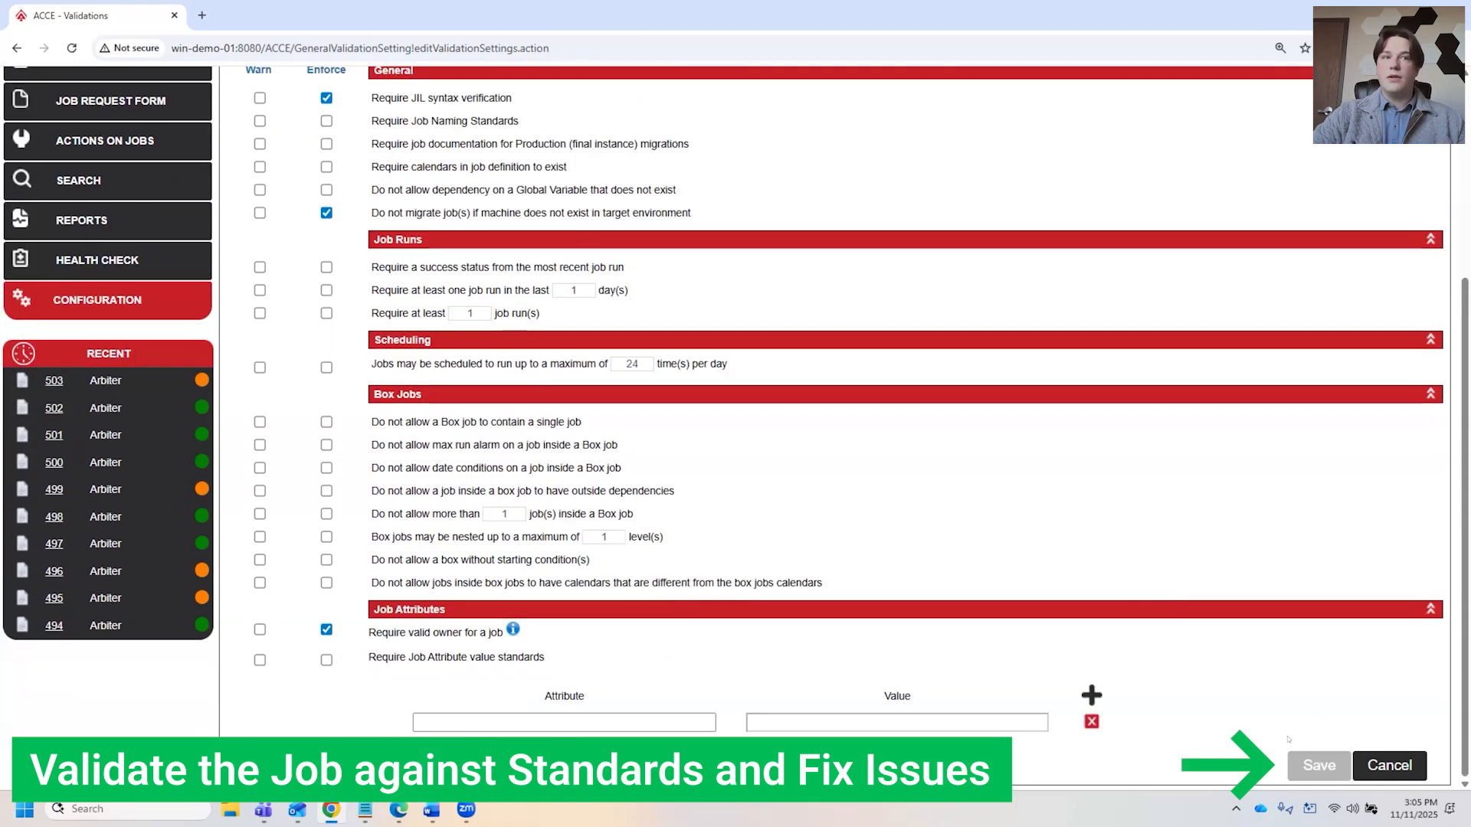
scroll(387, 140, "up", 2)
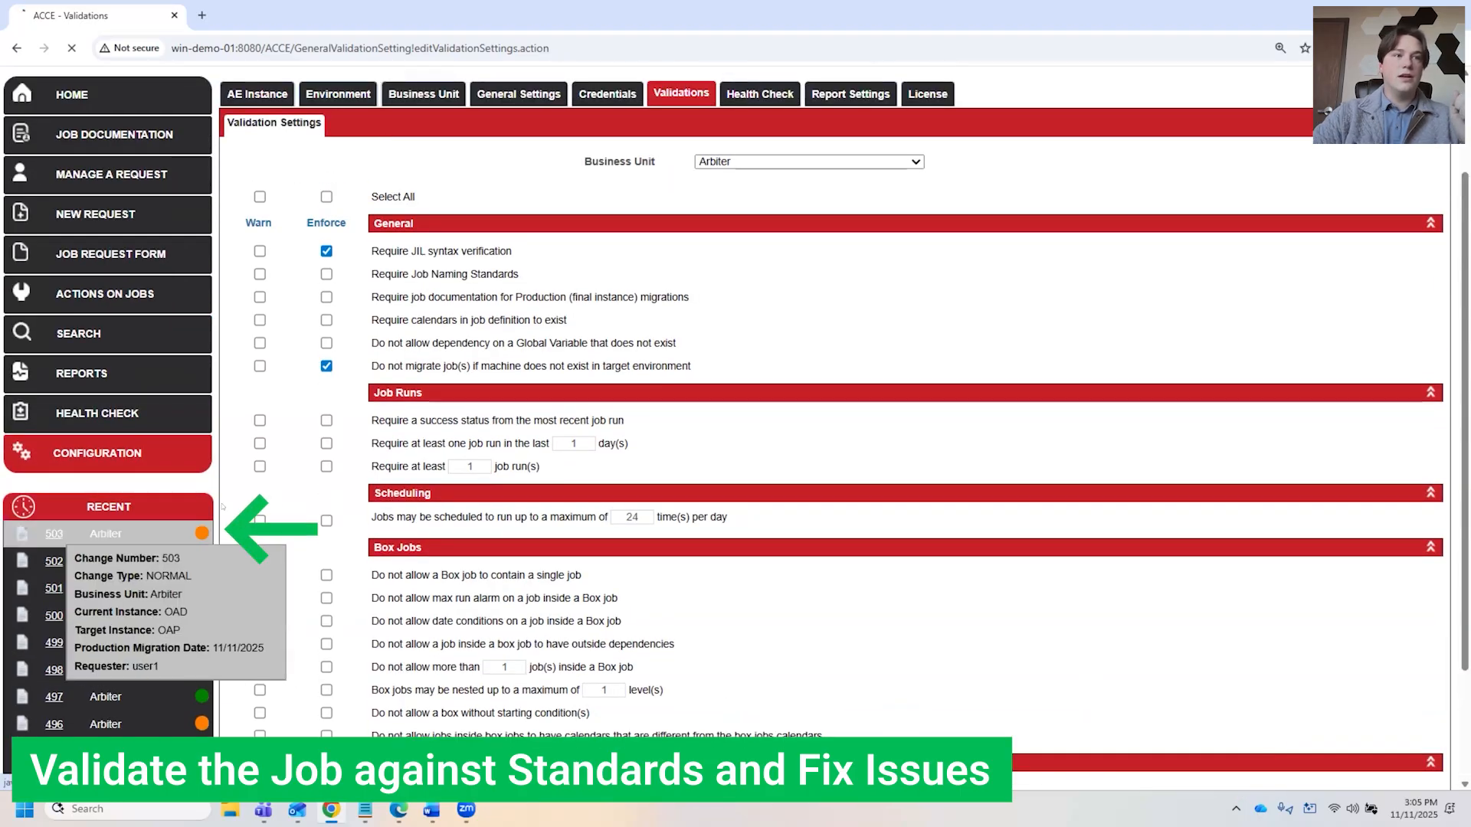
Reopen change request 503 at its validation stage and display demoJob1's validation details.
left_click(54, 534)
left_click(447, 228)
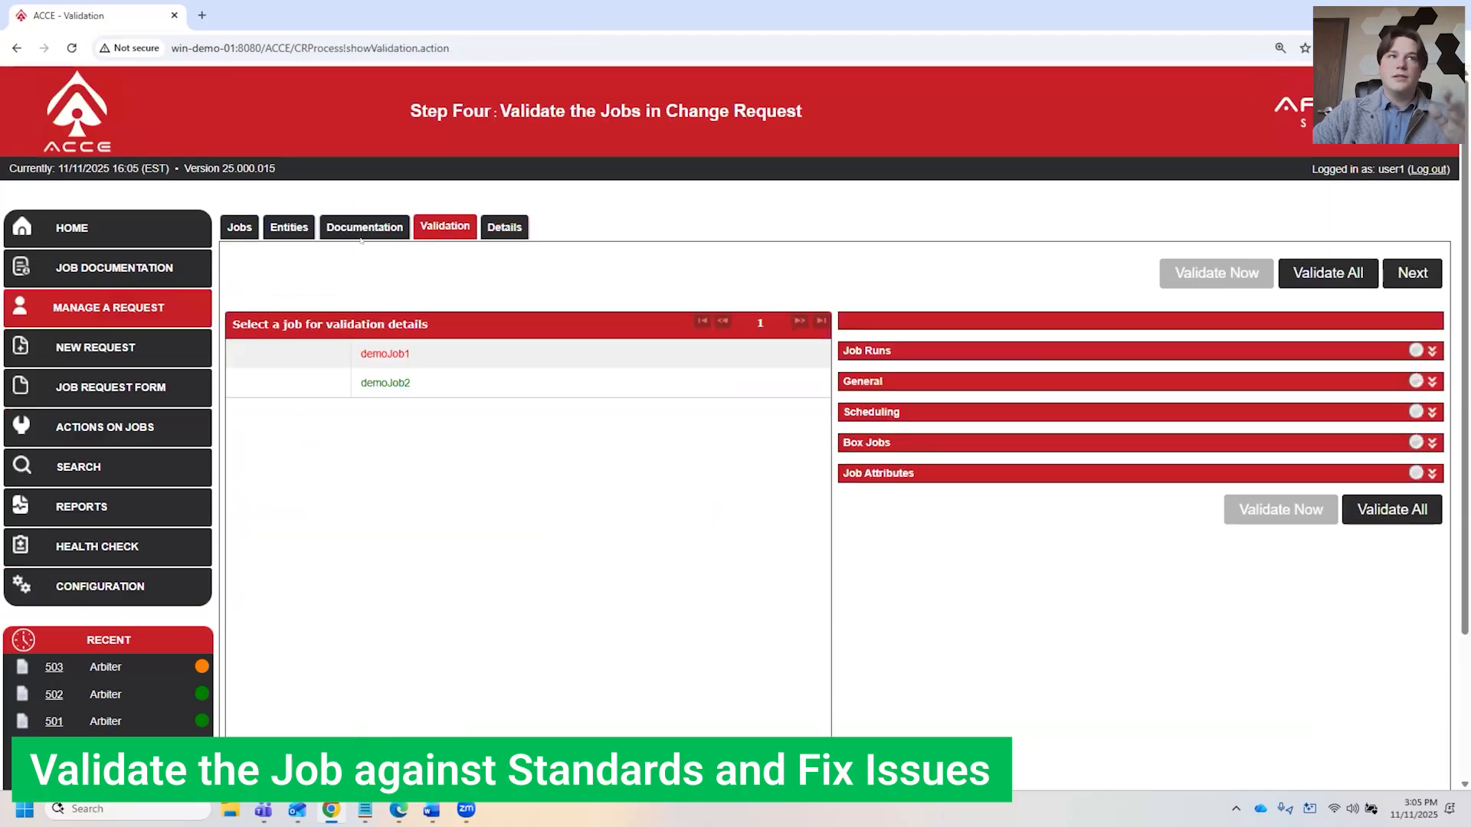
left_click(753, 363)
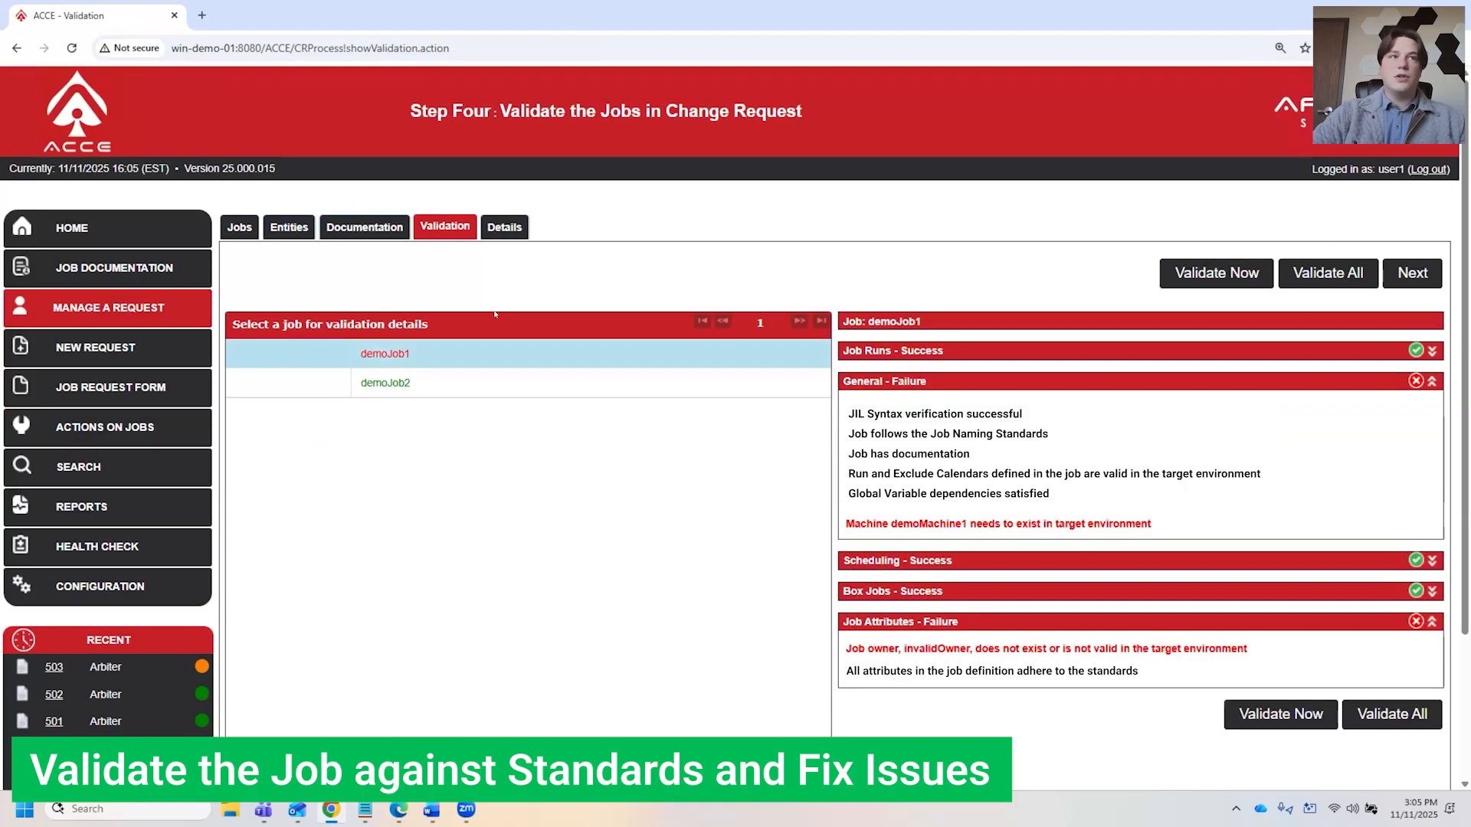
In the change request's job list, set demoJob1's updated production machine to new-acce-qa.
left_click(248, 229)
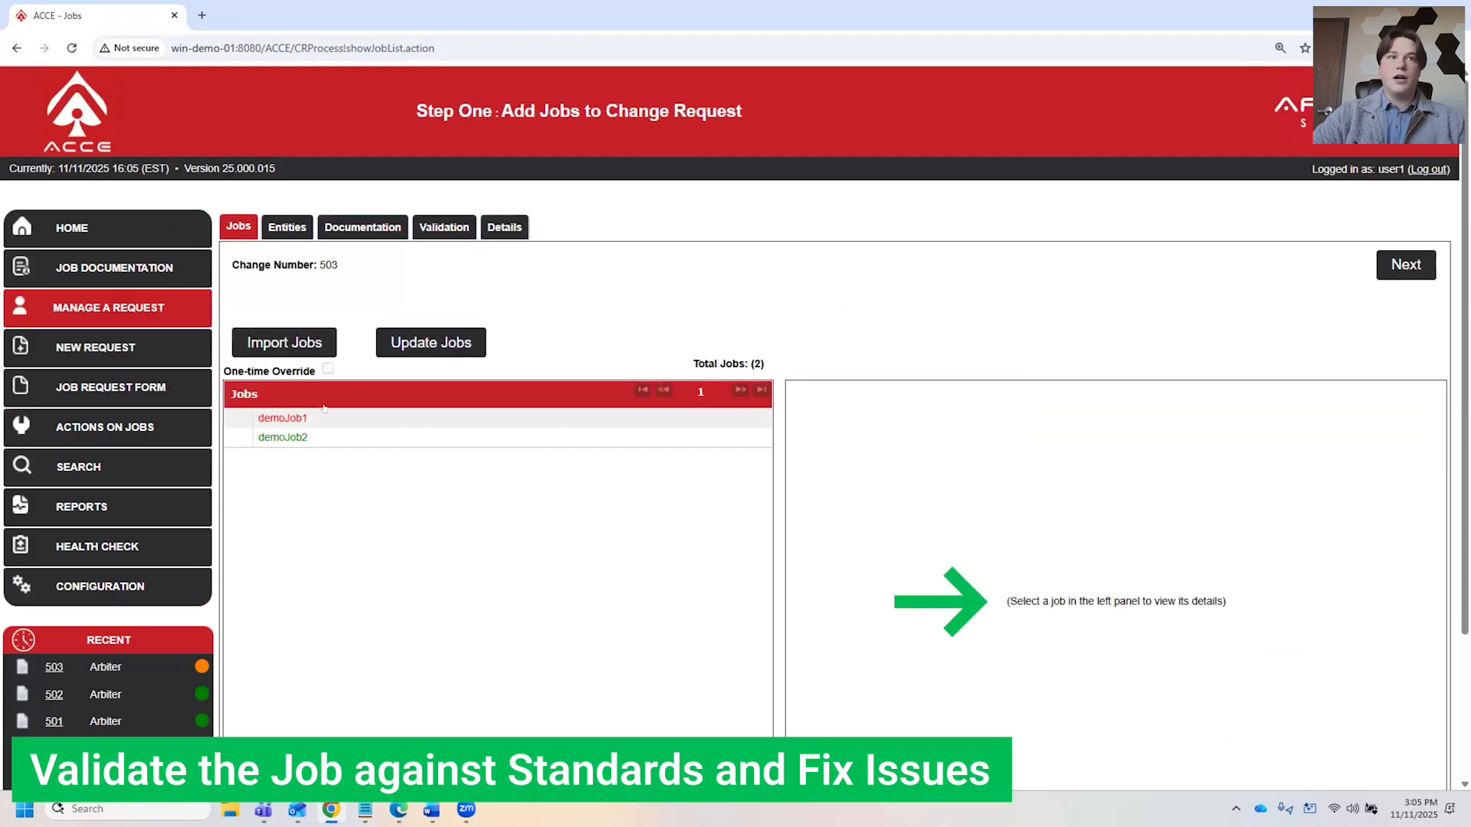
left_click(324, 411)
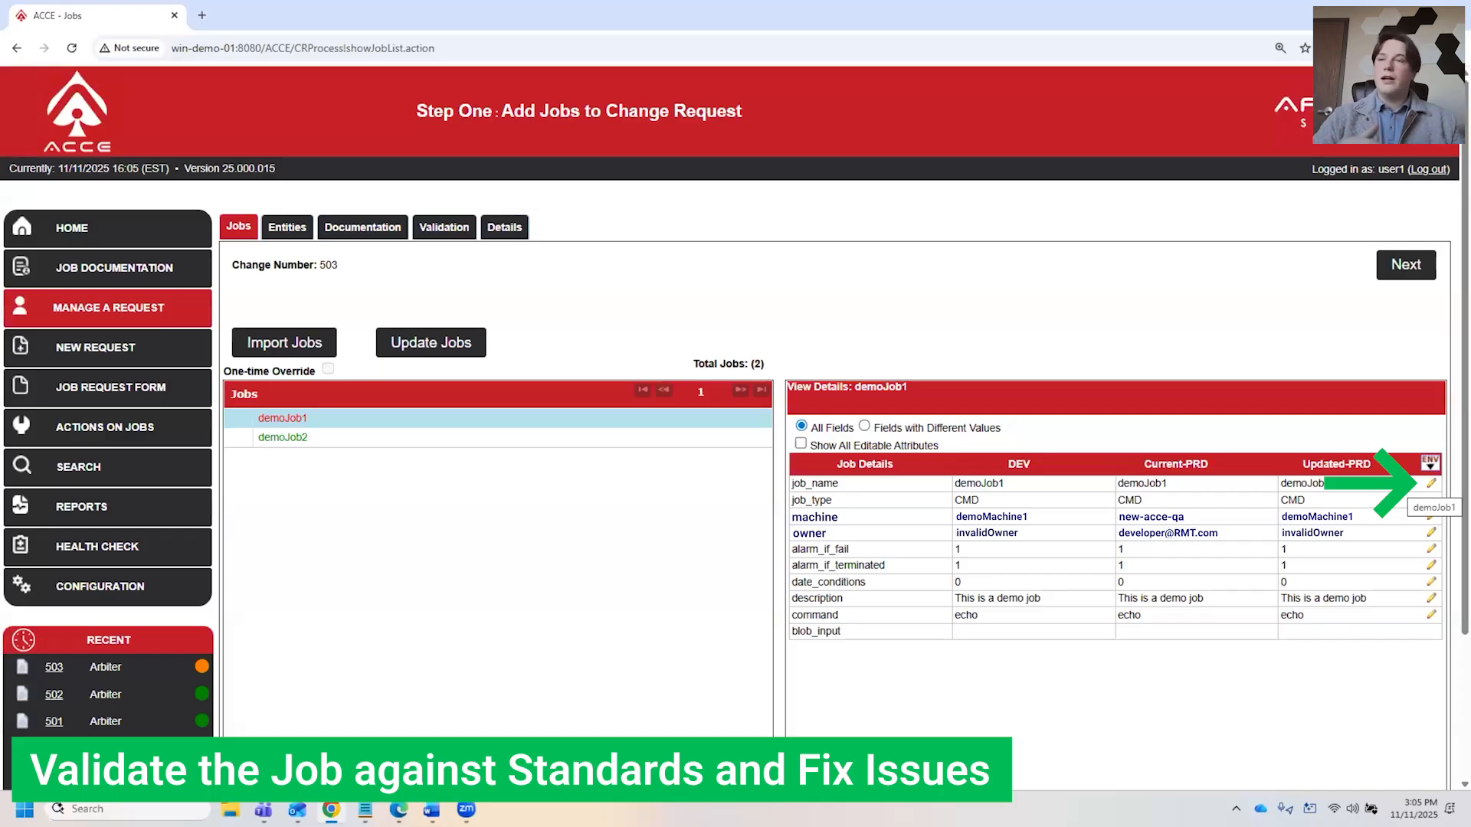
left_click(1430, 515)
left_click(809, 521)
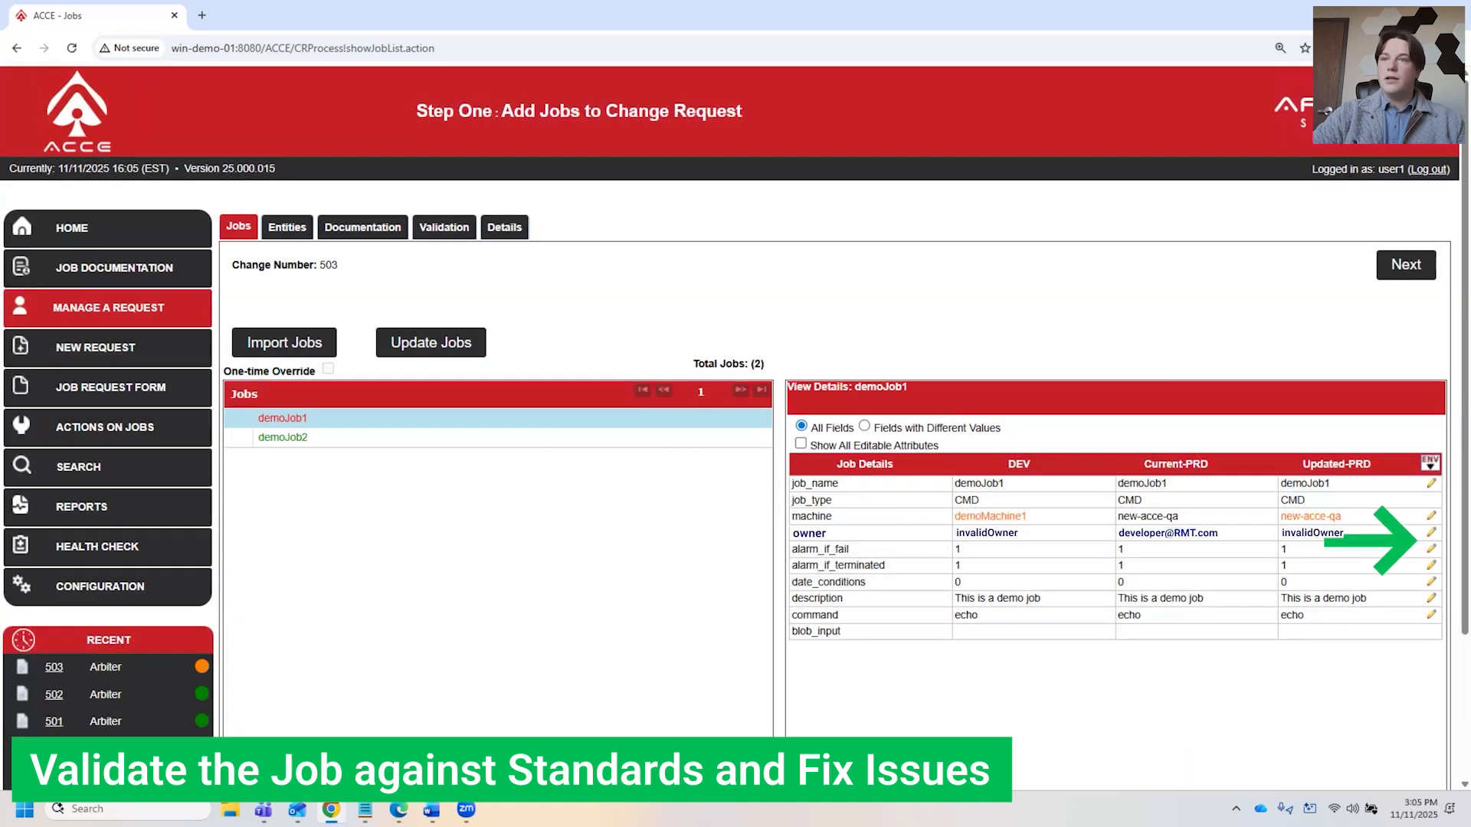
Set demoJob1's owner option to Leave Unchanged, keeping the current production owner, and save it.
left_click(1430, 531)
left_click(576, 453)
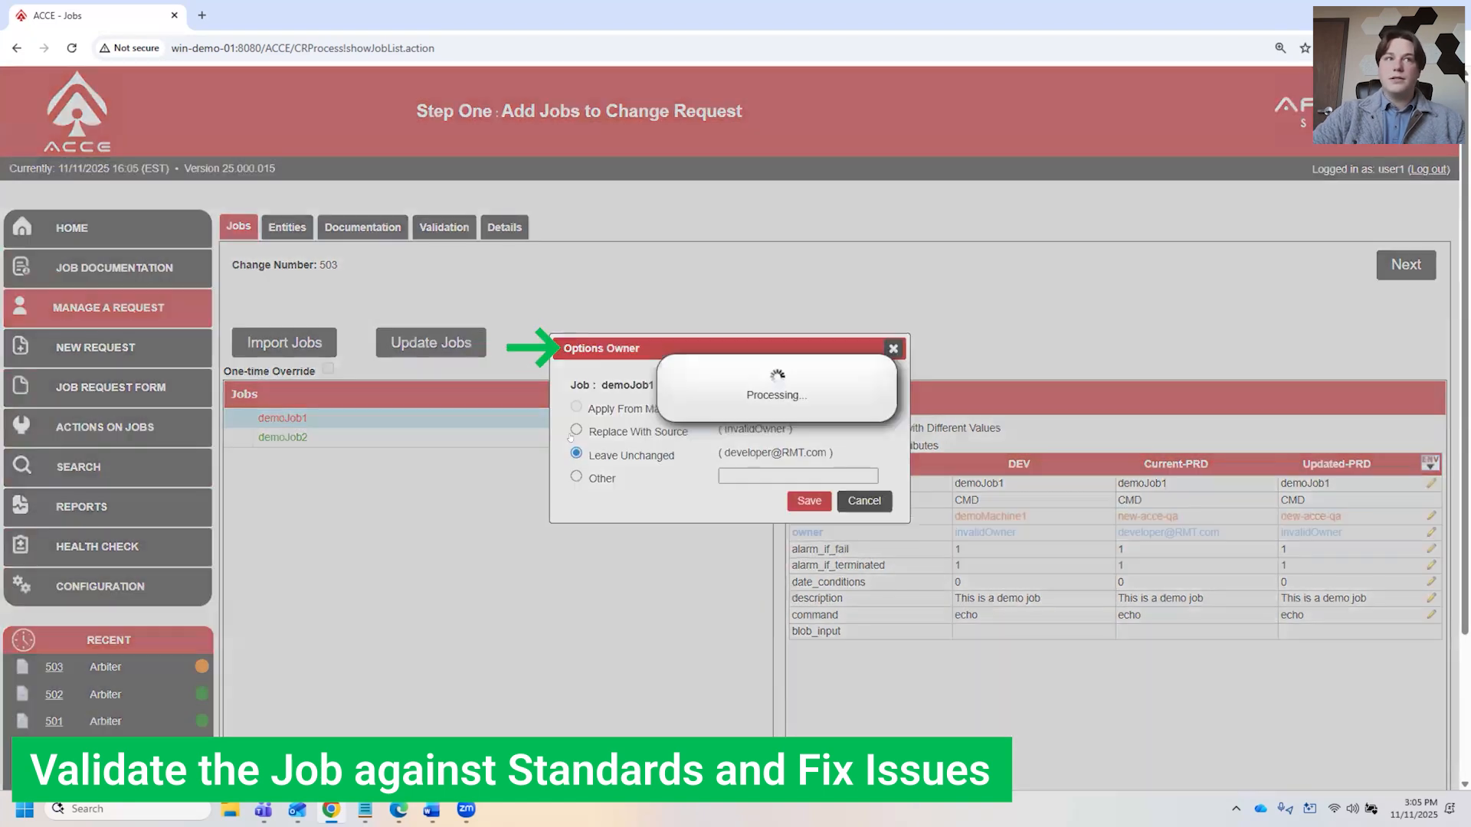
Validate all jobs in change request 503 again and continue to the request's details.
left_click(450, 229)
left_click(1327, 273)
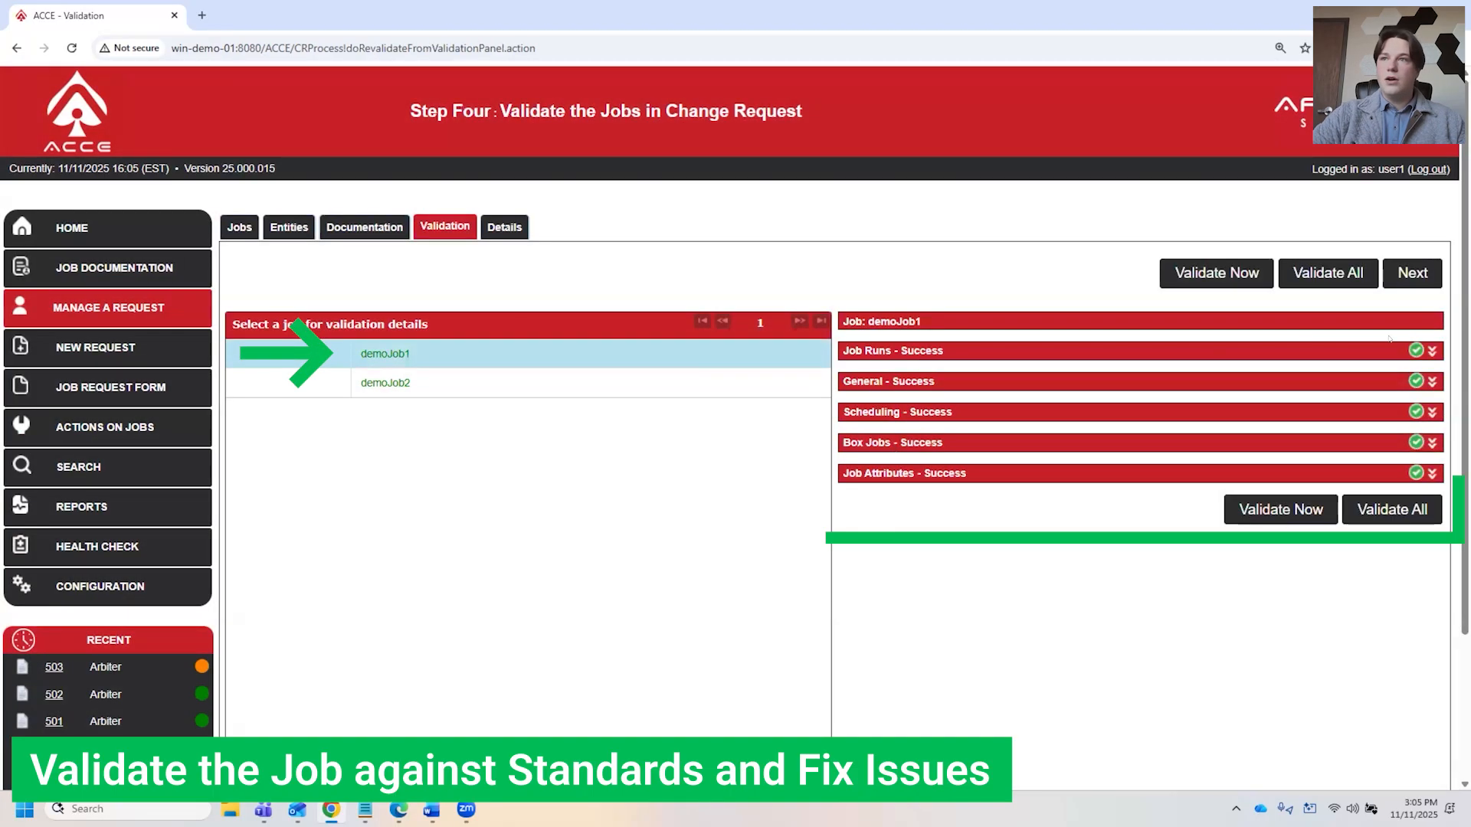
left_click(1410, 276)
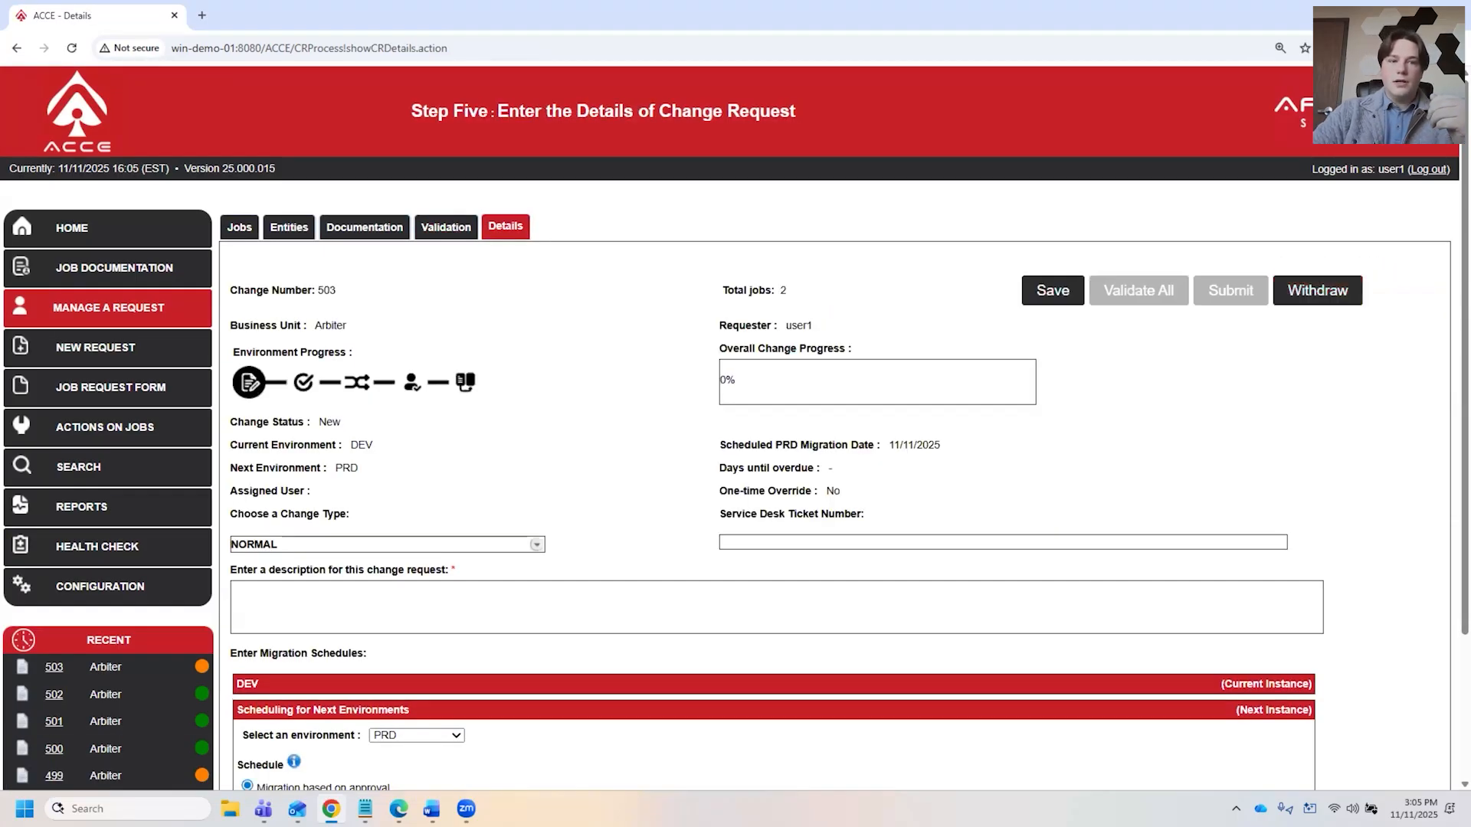
Try schedule-based migration for the PRD environment to see its settings, and switch back to migration based on approval.
scroll(454, 450, "down", 1)
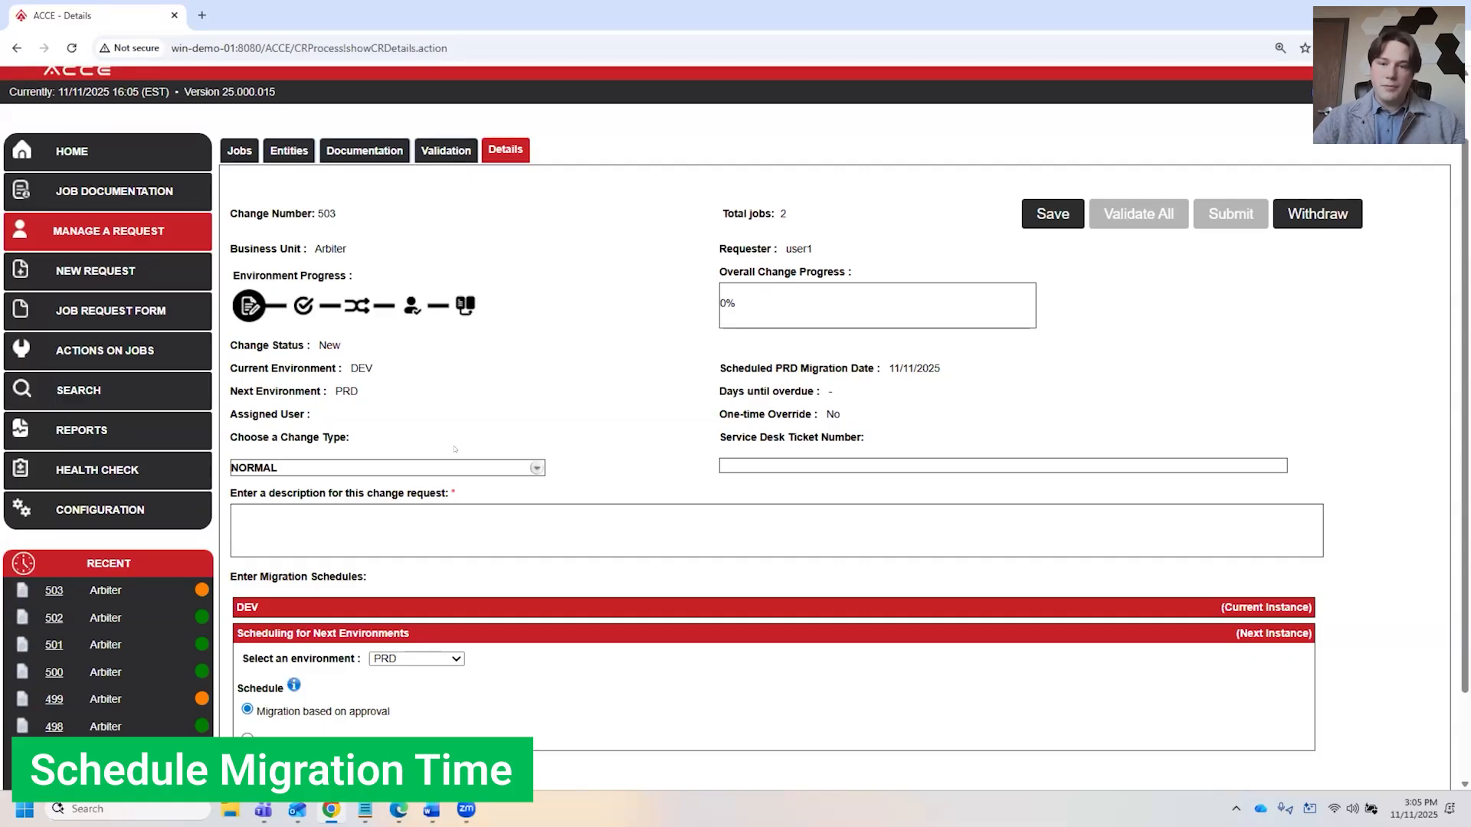
scroll(346, 632, "down", 2)
left_click(247, 632)
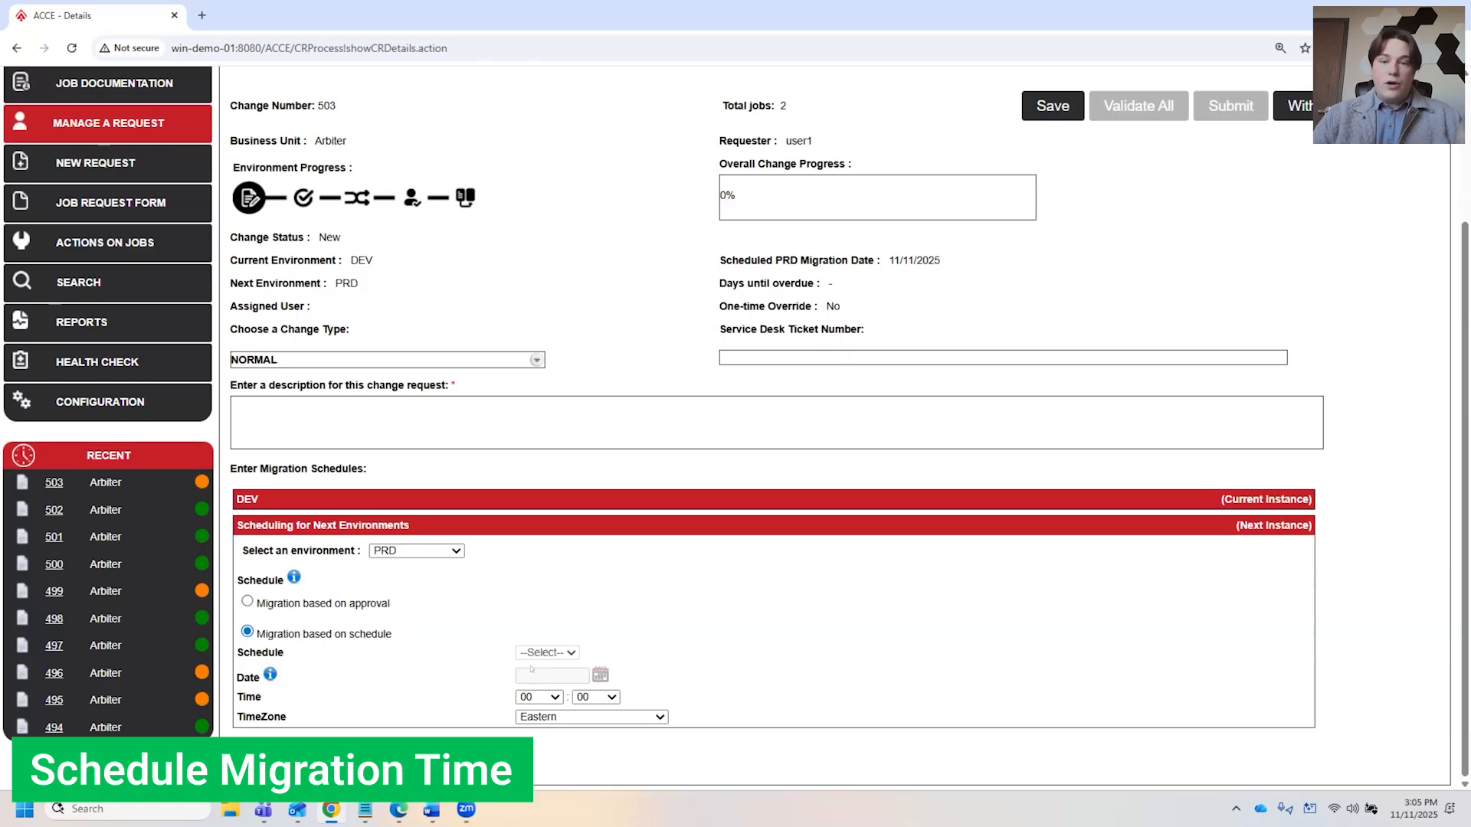
left_click(360, 605)
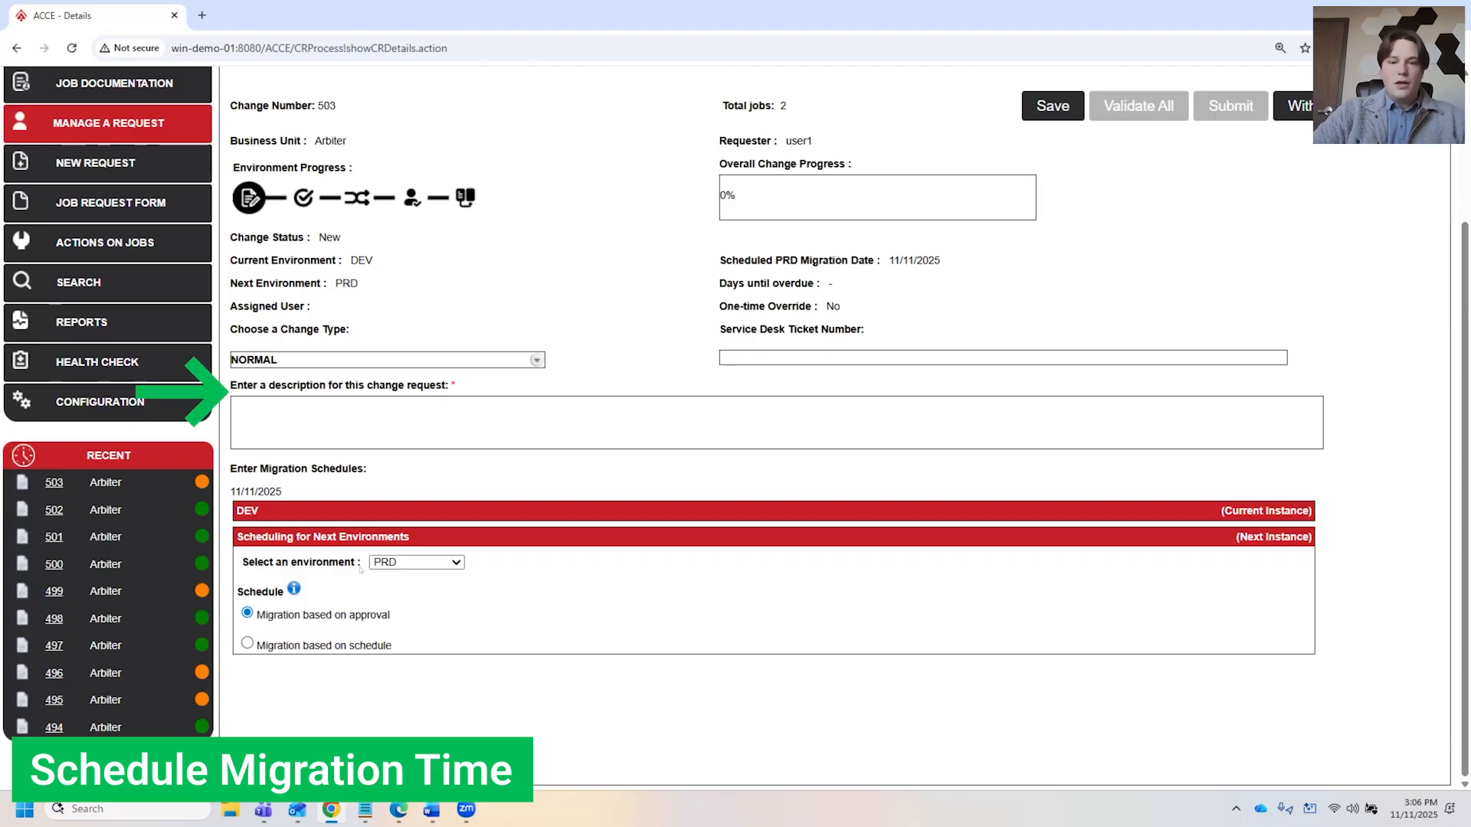
Enter "csa" as the change request's description and save the details.
left_click(388, 402)
type("csa")
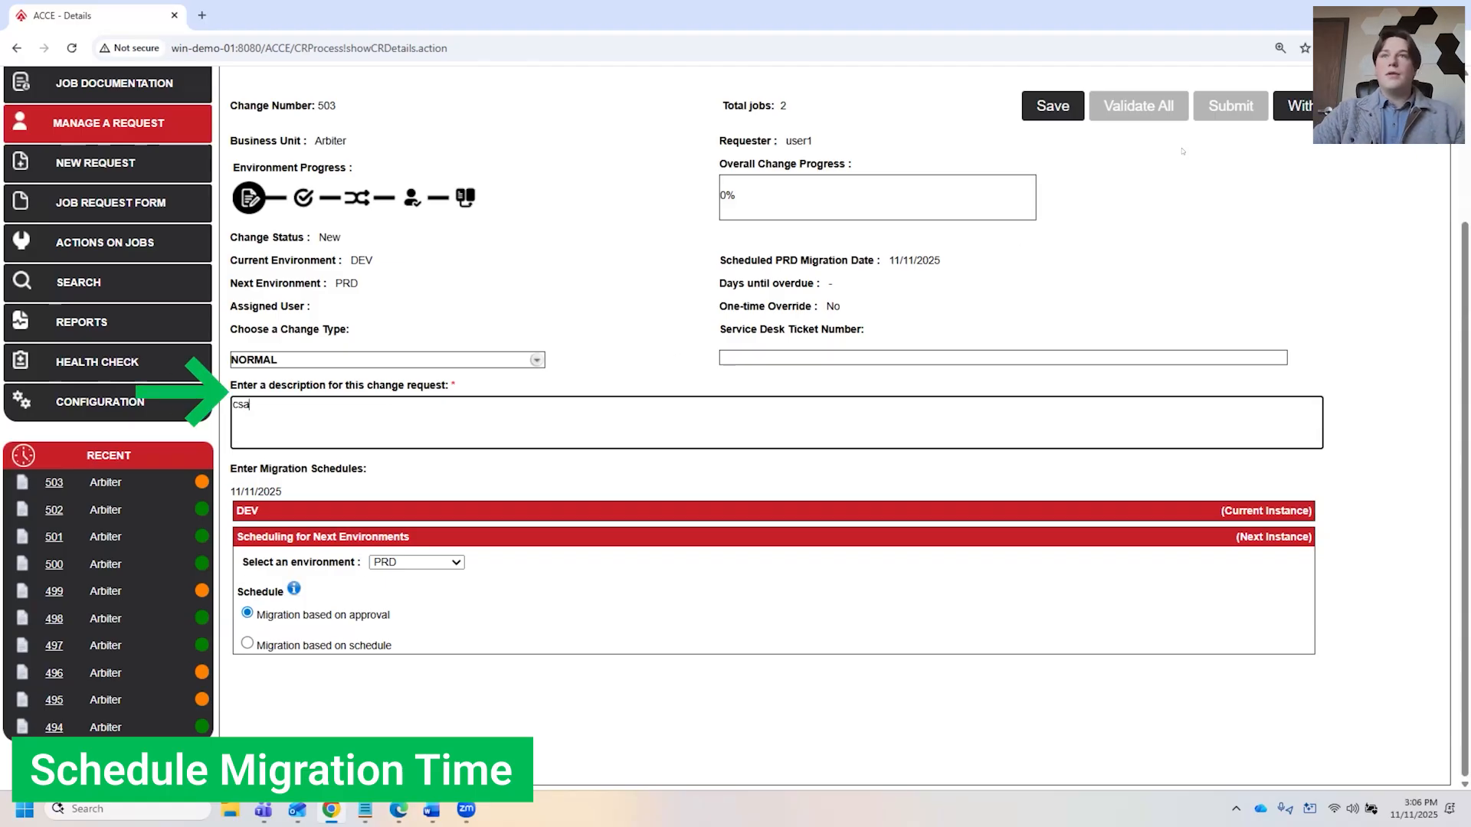
scroll(1183, 150, "up", 1)
left_click_drag(275, 189, 903, 430)
left_click(901, 420)
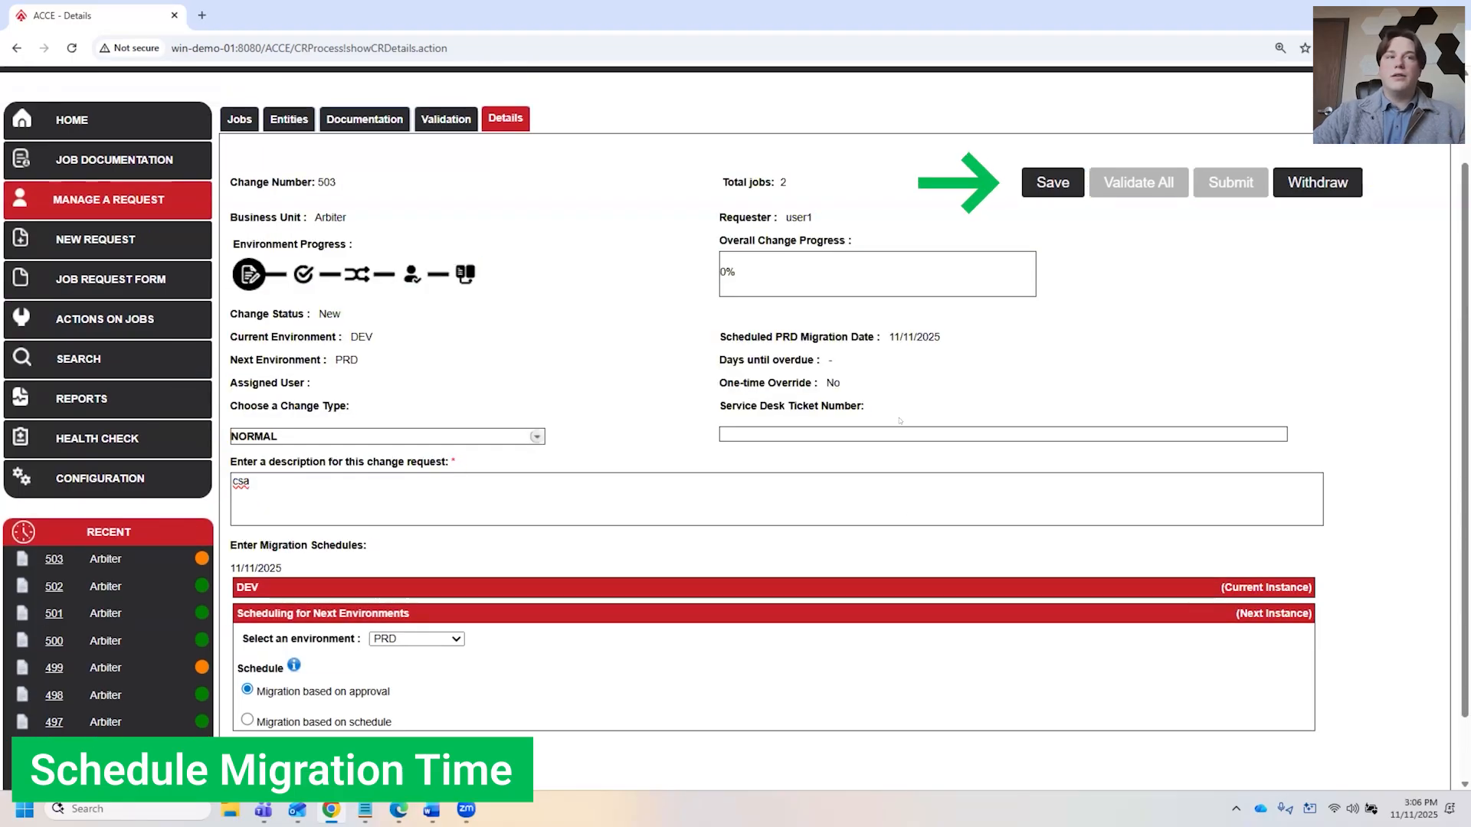
left_click(1050, 182)
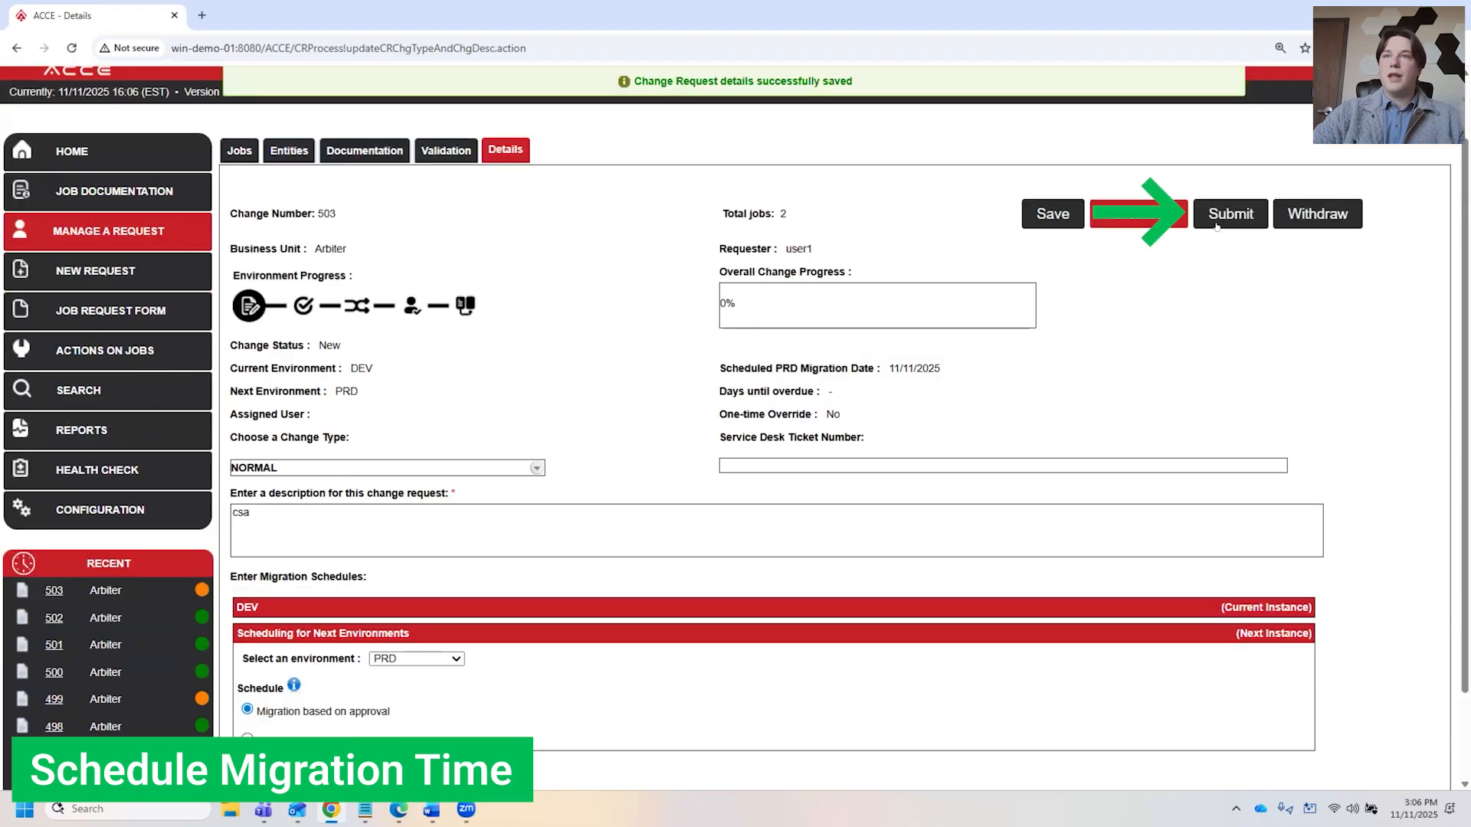
Submit change request 503 through the requester and review stages and migrate its jobs to PRD.
left_click(1218, 218)
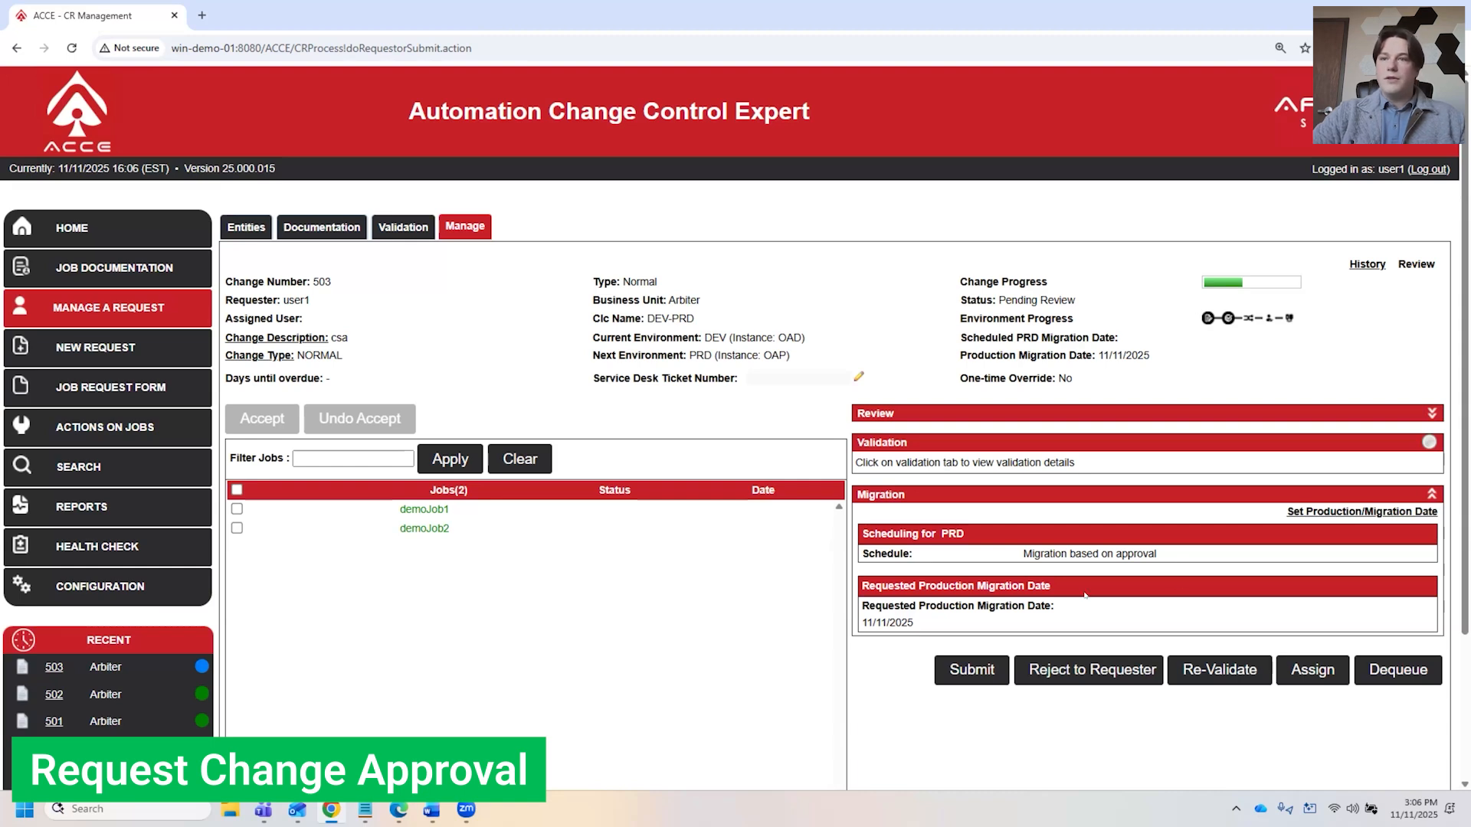
scroll(1084, 595, "down", 1)
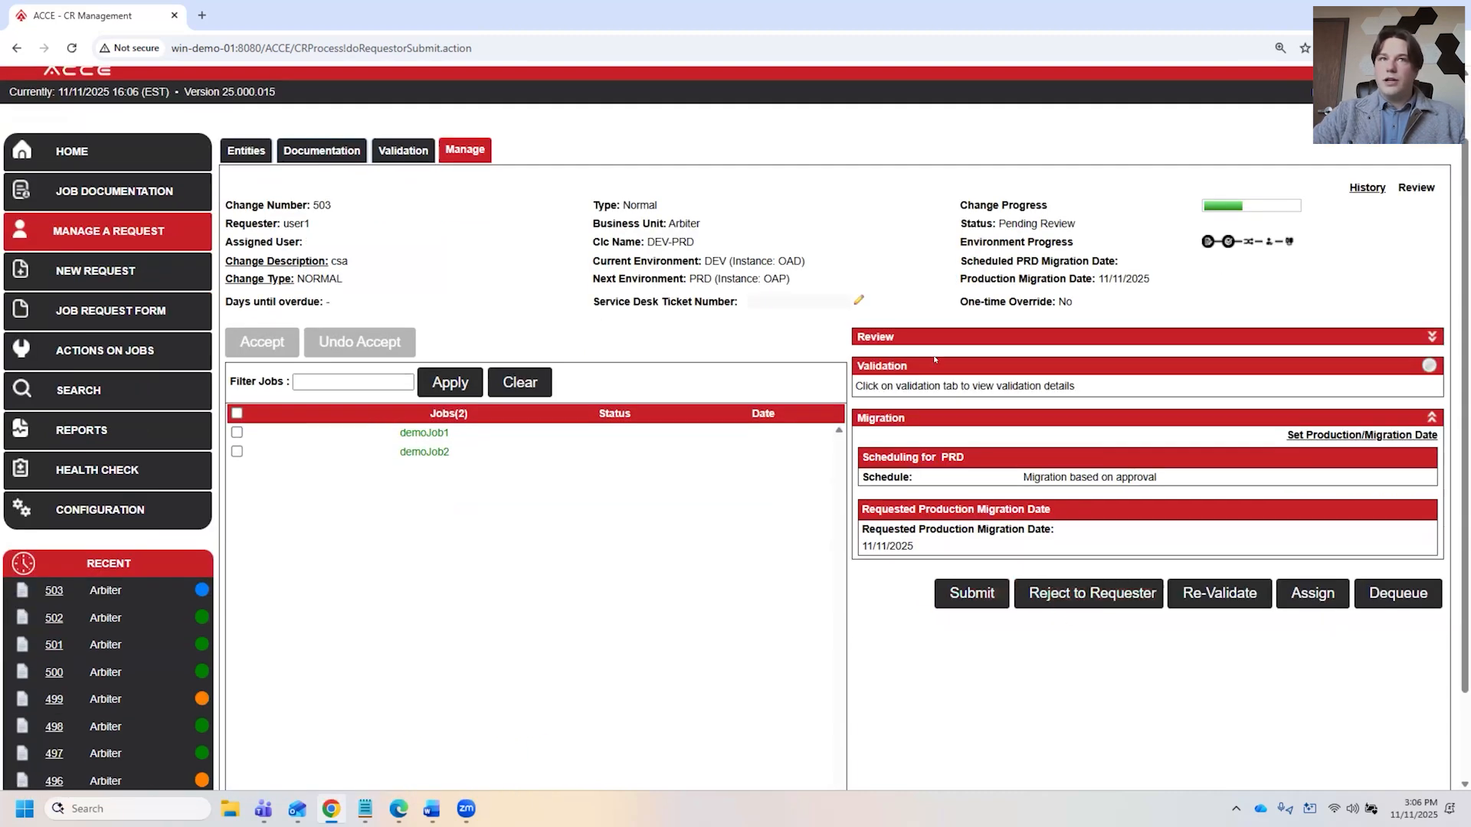
left_click(970, 593)
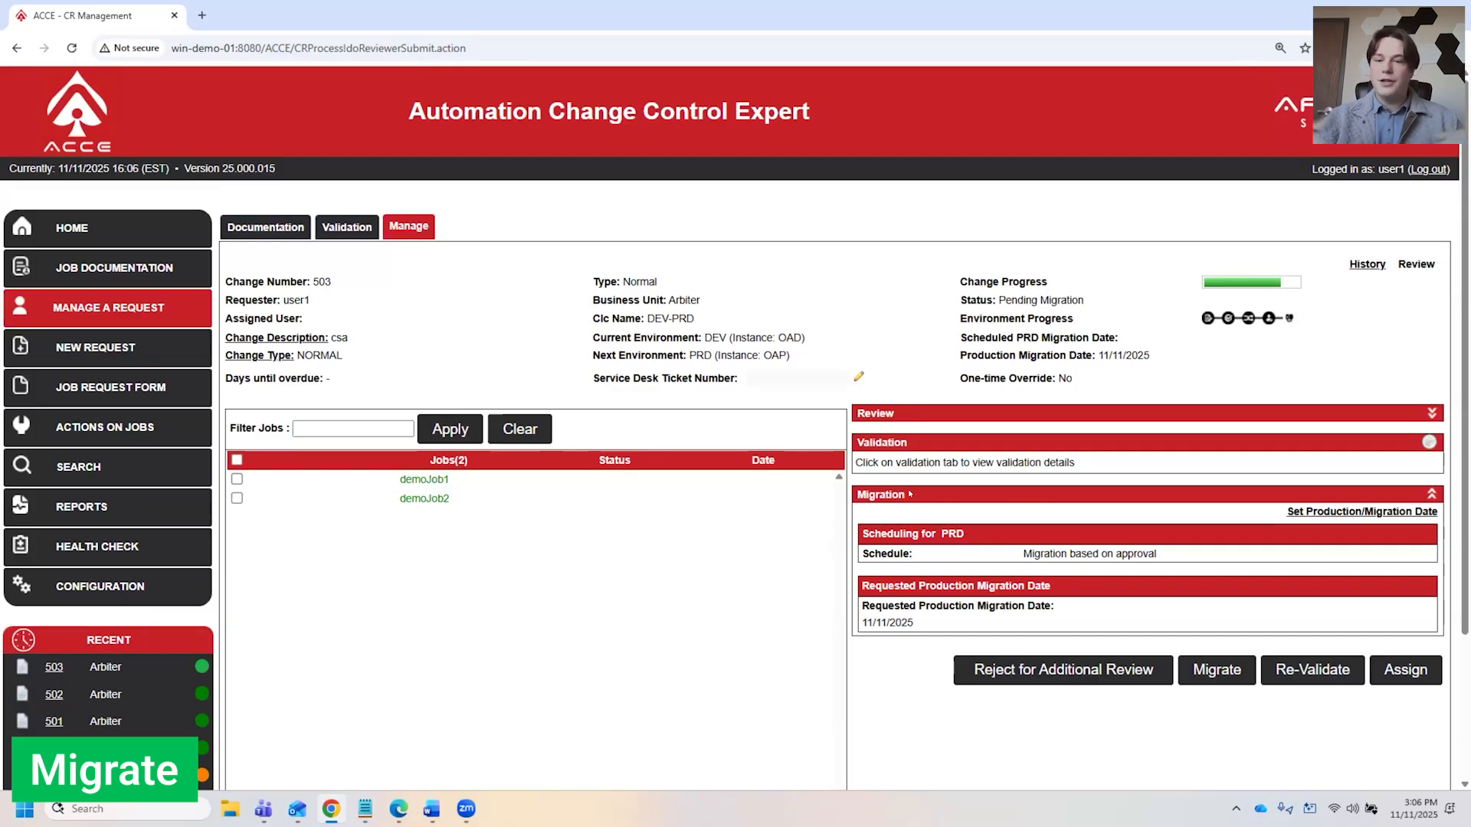
left_click(1217, 669)
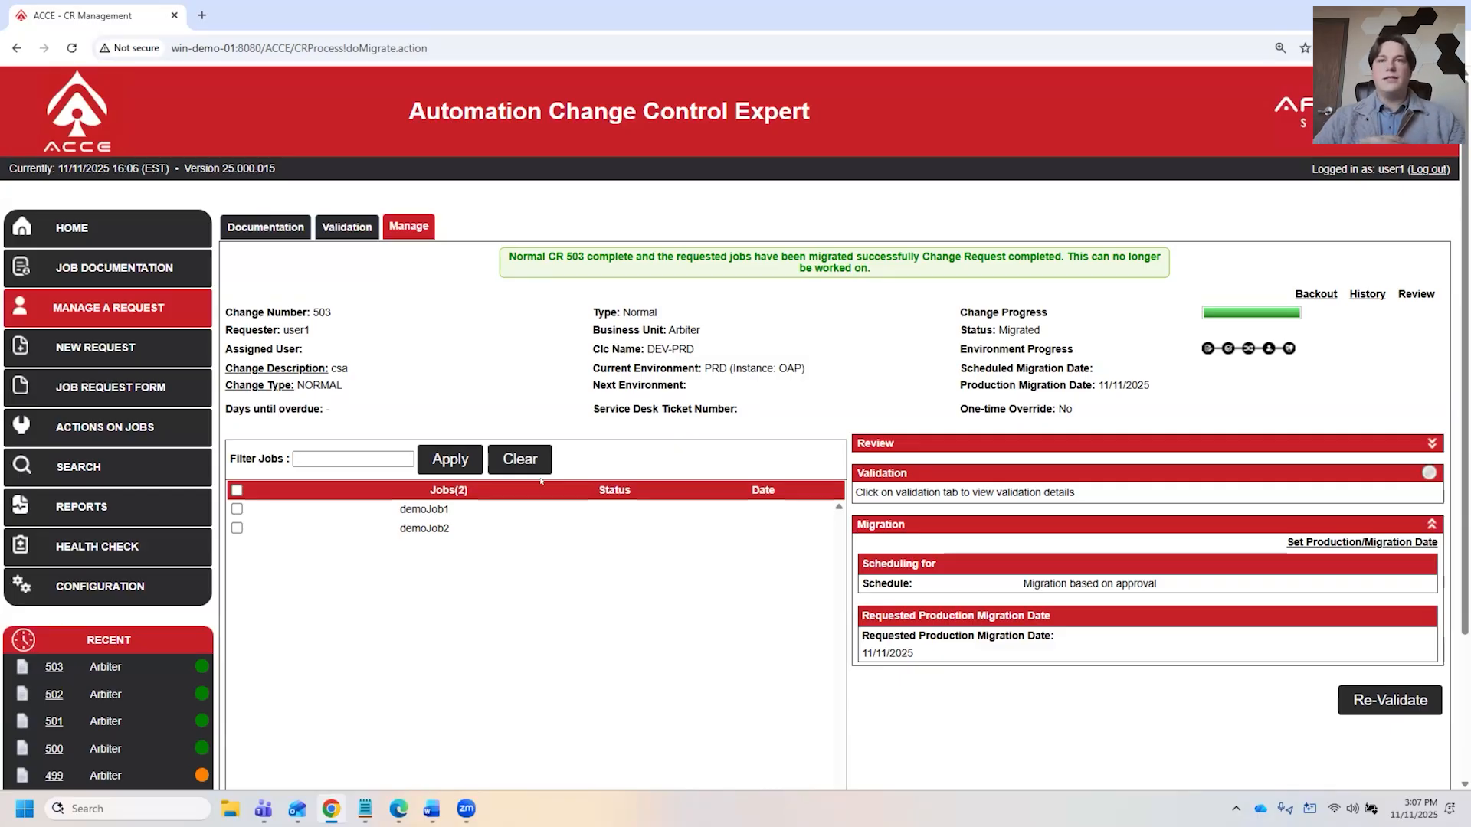
Open health check report HC__OAD__10-28-2025_11-36-37 and examine its agents, failed jobs, jobs not run and max run alarms.
left_click(140, 534)
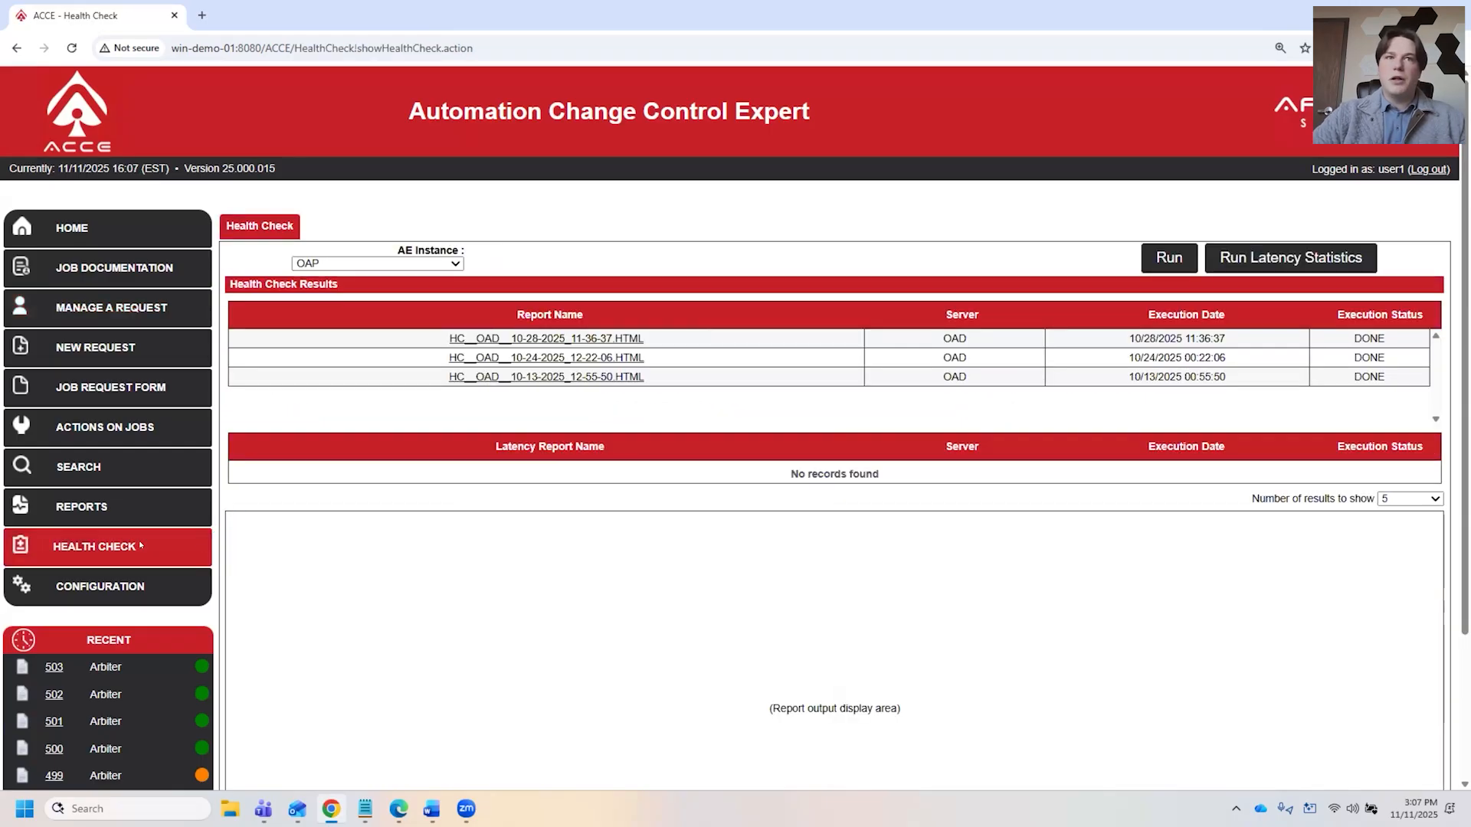
left_click(546, 337)
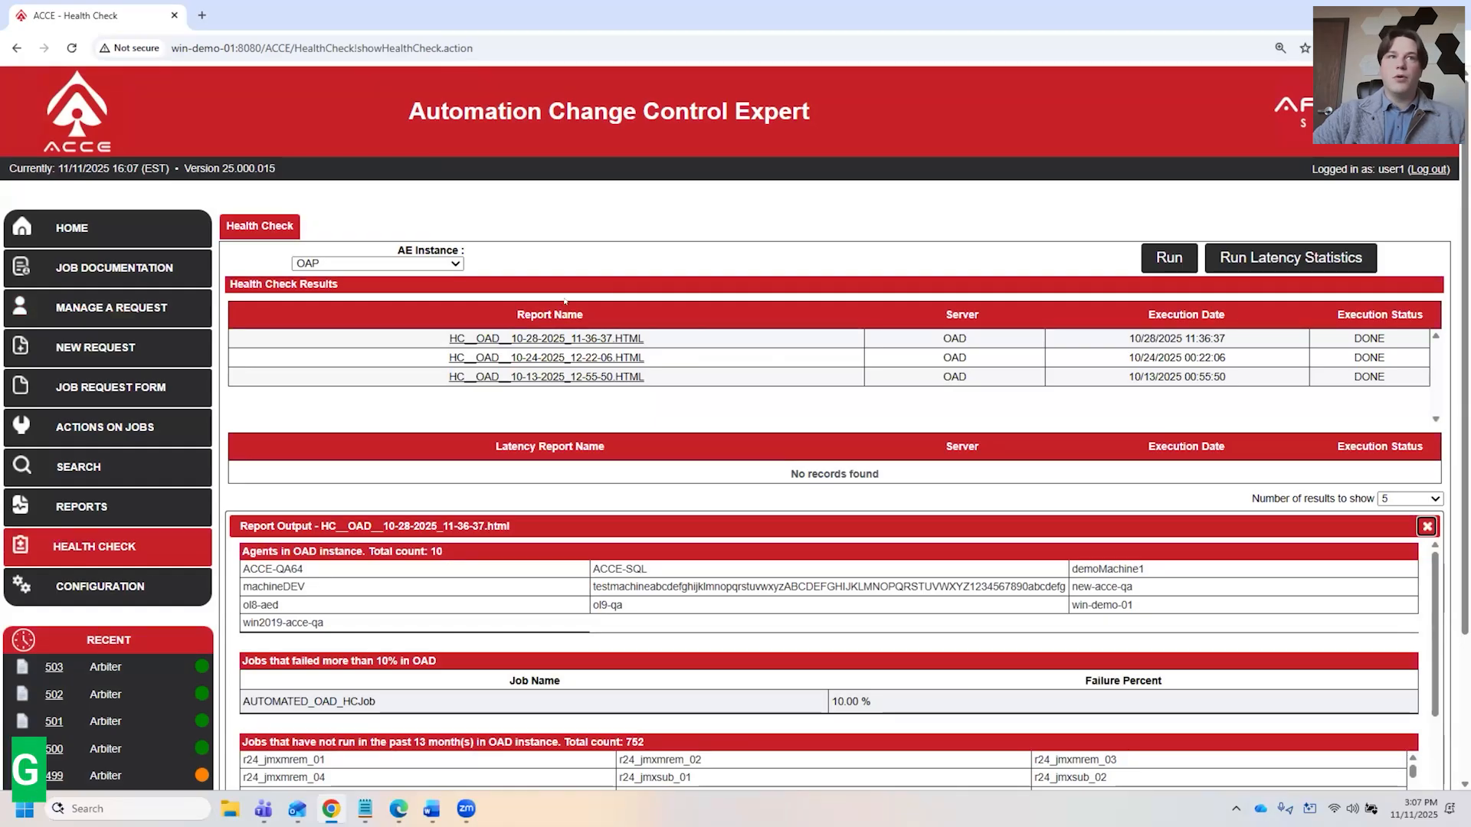
scroll(371, 360, "down", 2)
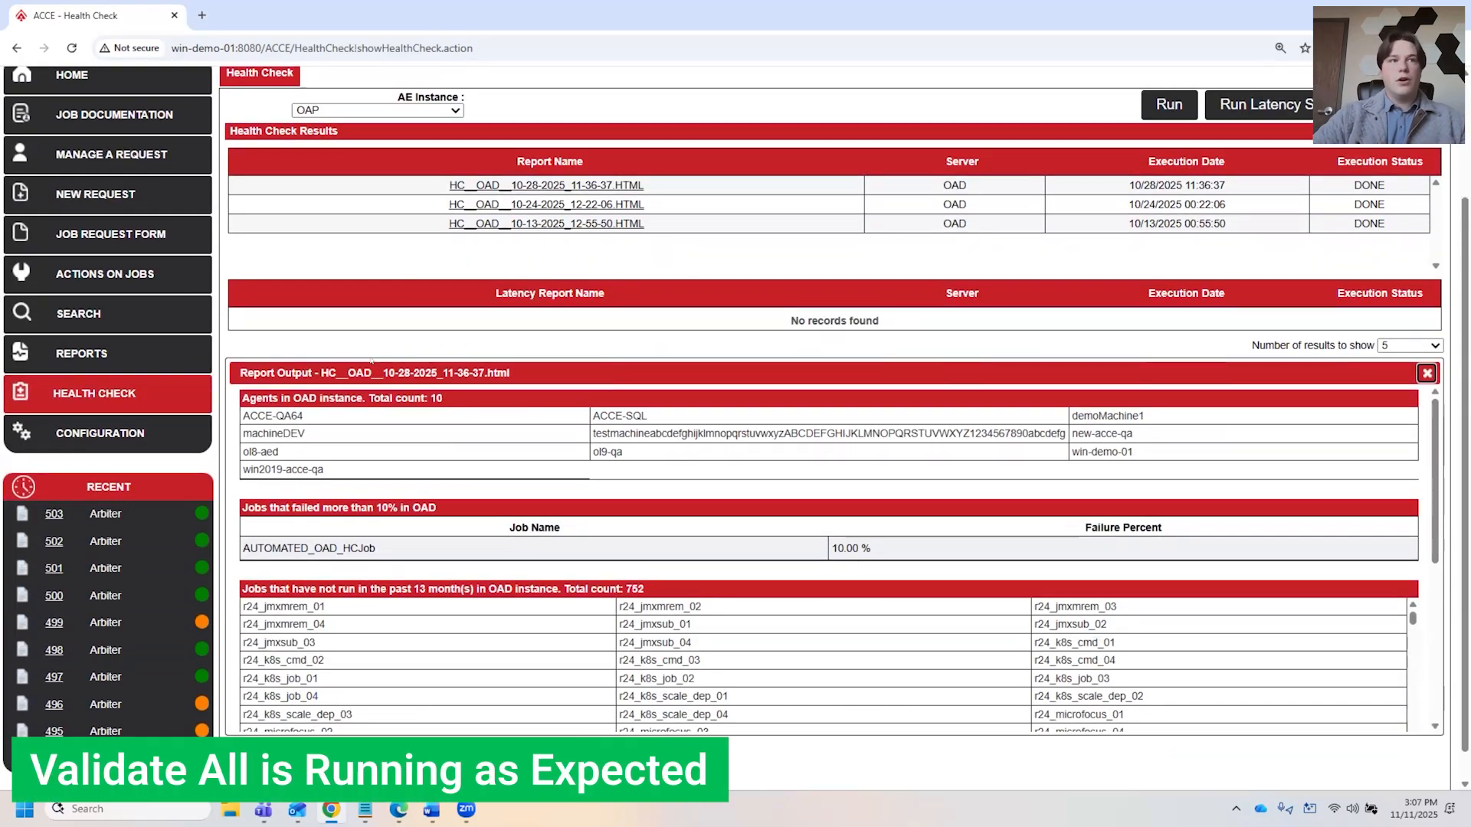
scroll(371, 360, "down", 1)
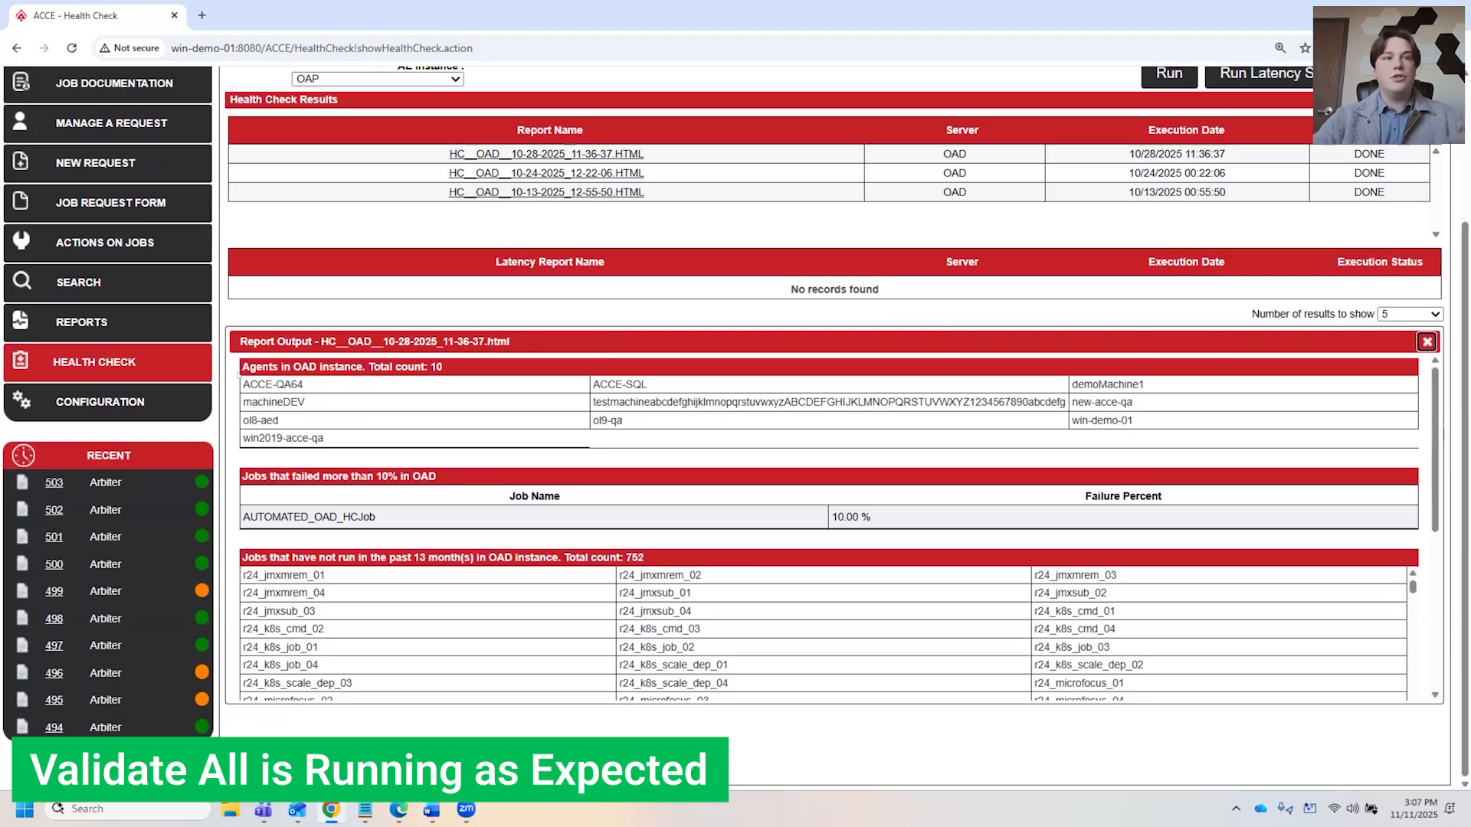
scroll(238, 375, "down", 8)
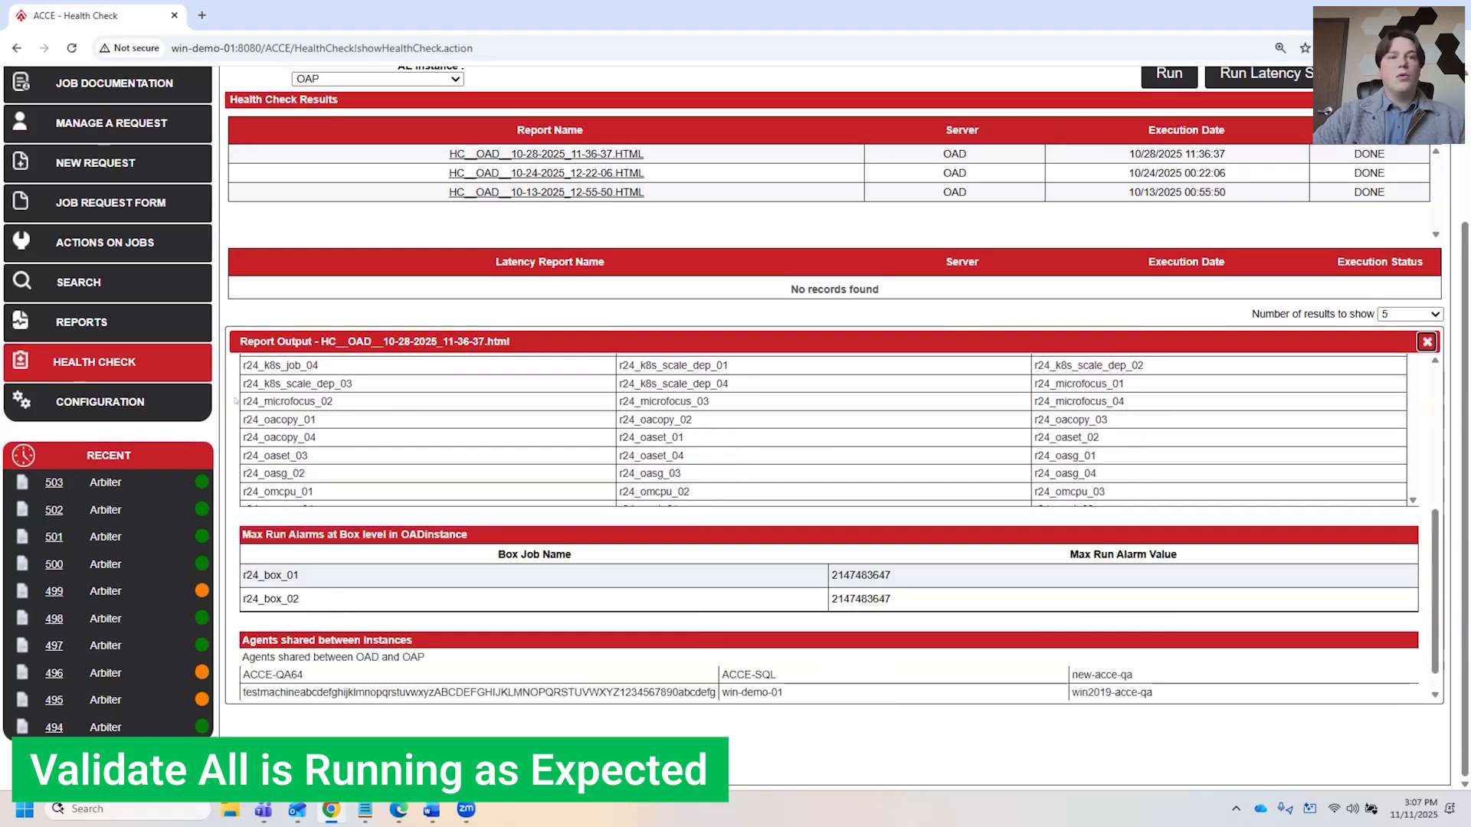
scroll(236, 400, "down", 1)
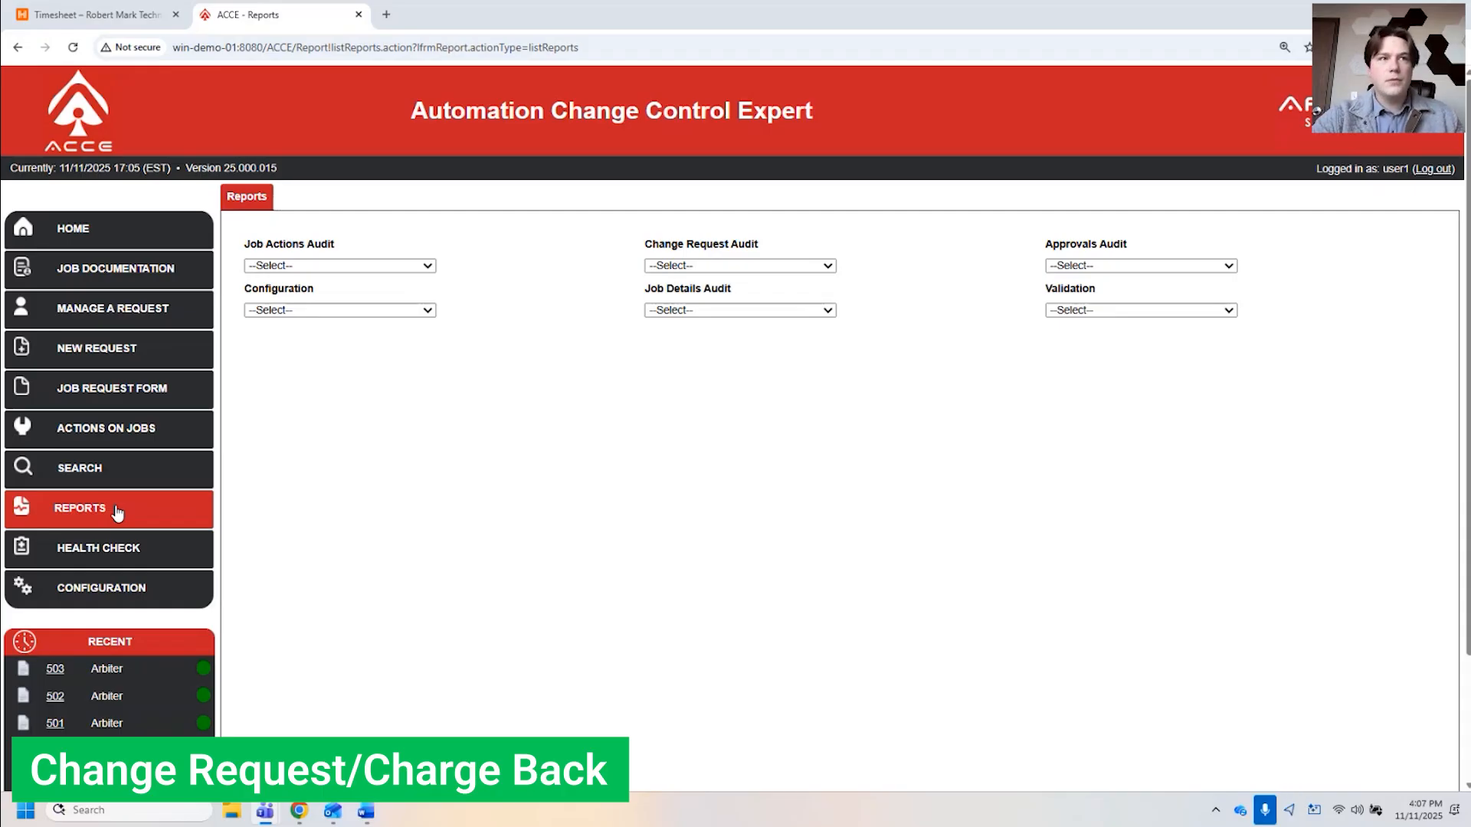
Generate the ChangeRequestChargeBack audit report from 11/10/2025 to 11/11/2025.
left_click(728, 266)
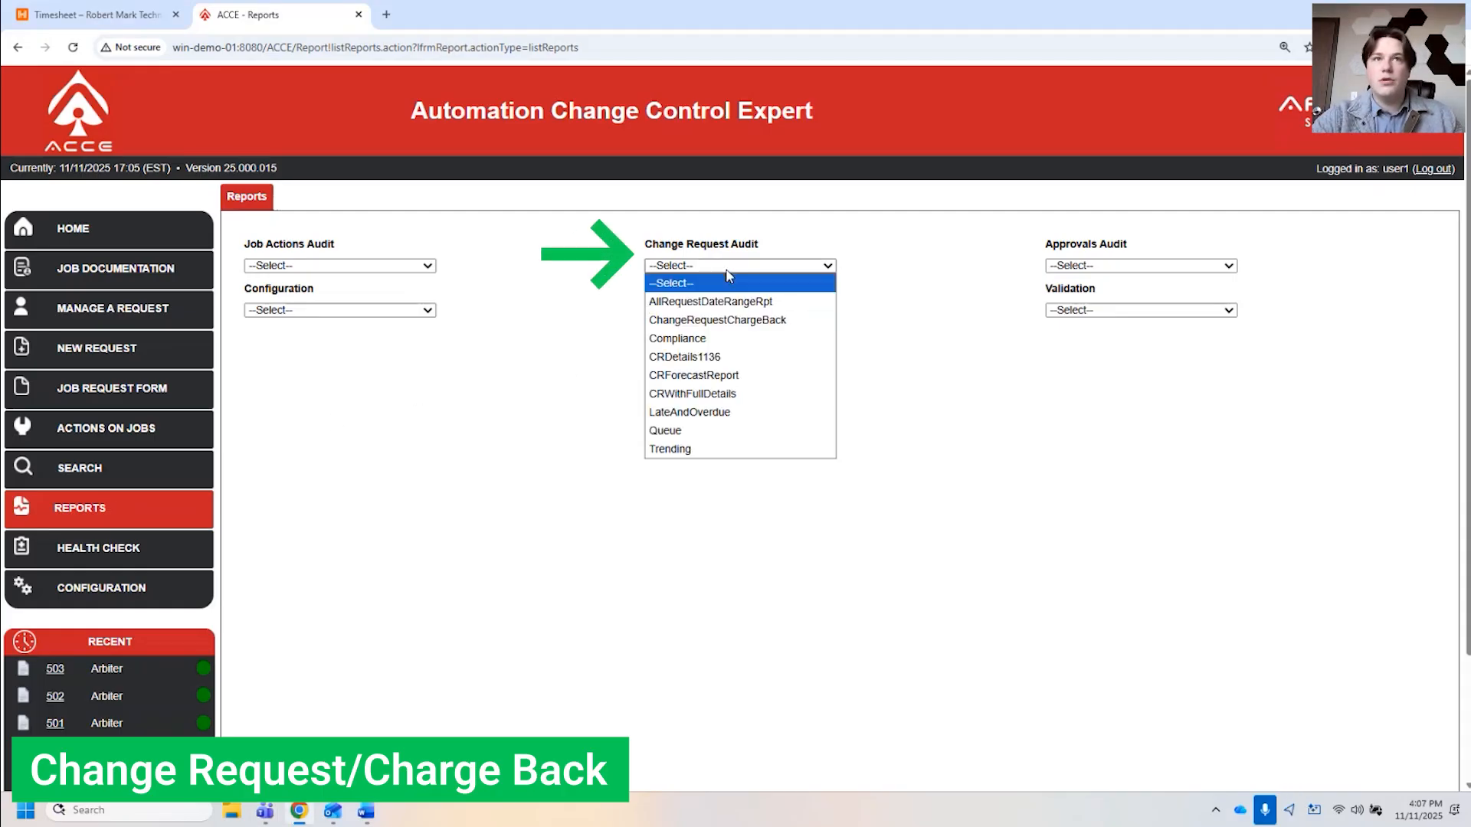
left_click(720, 319)
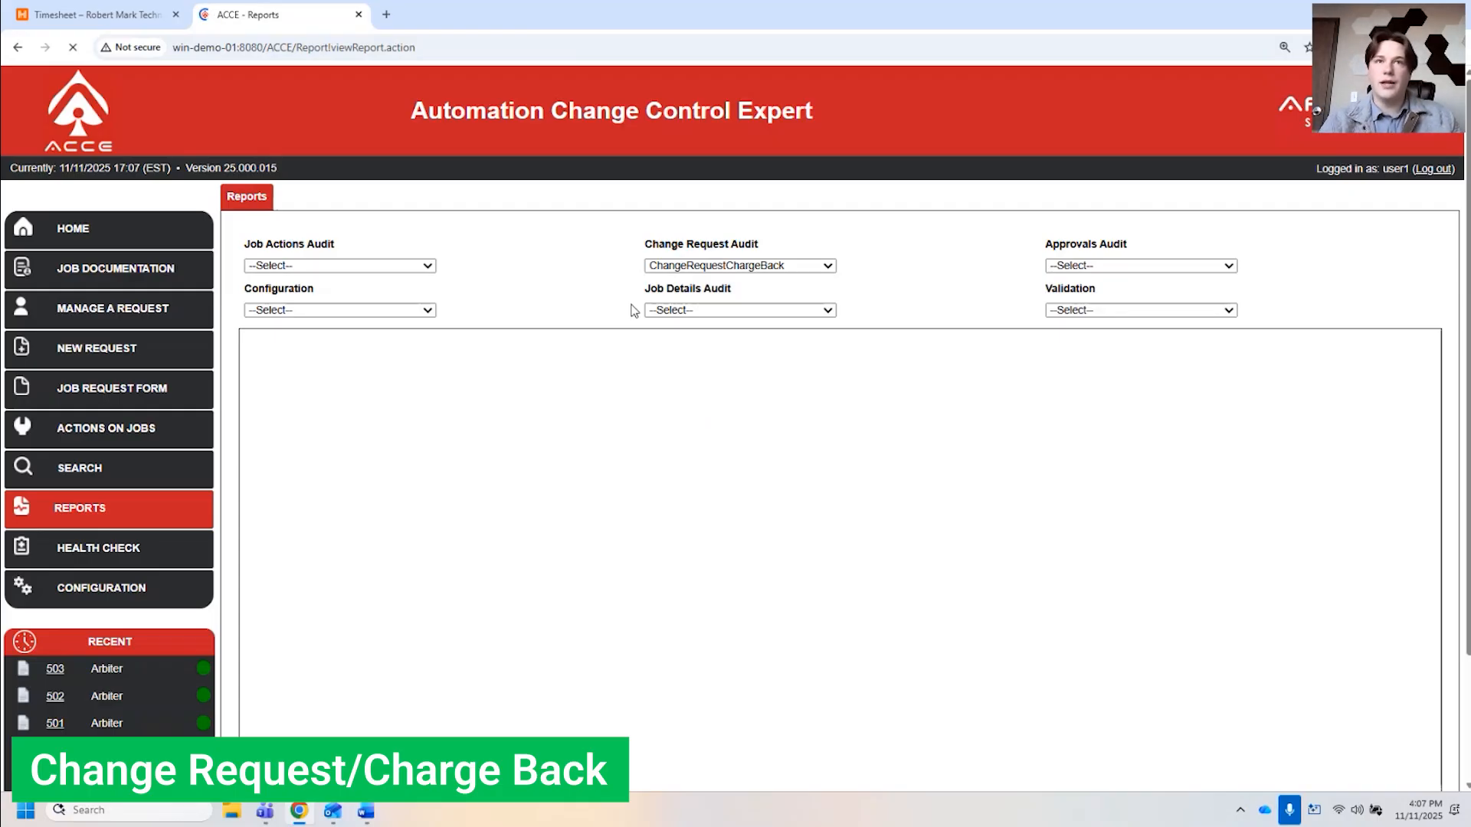
left_click(534, 367)
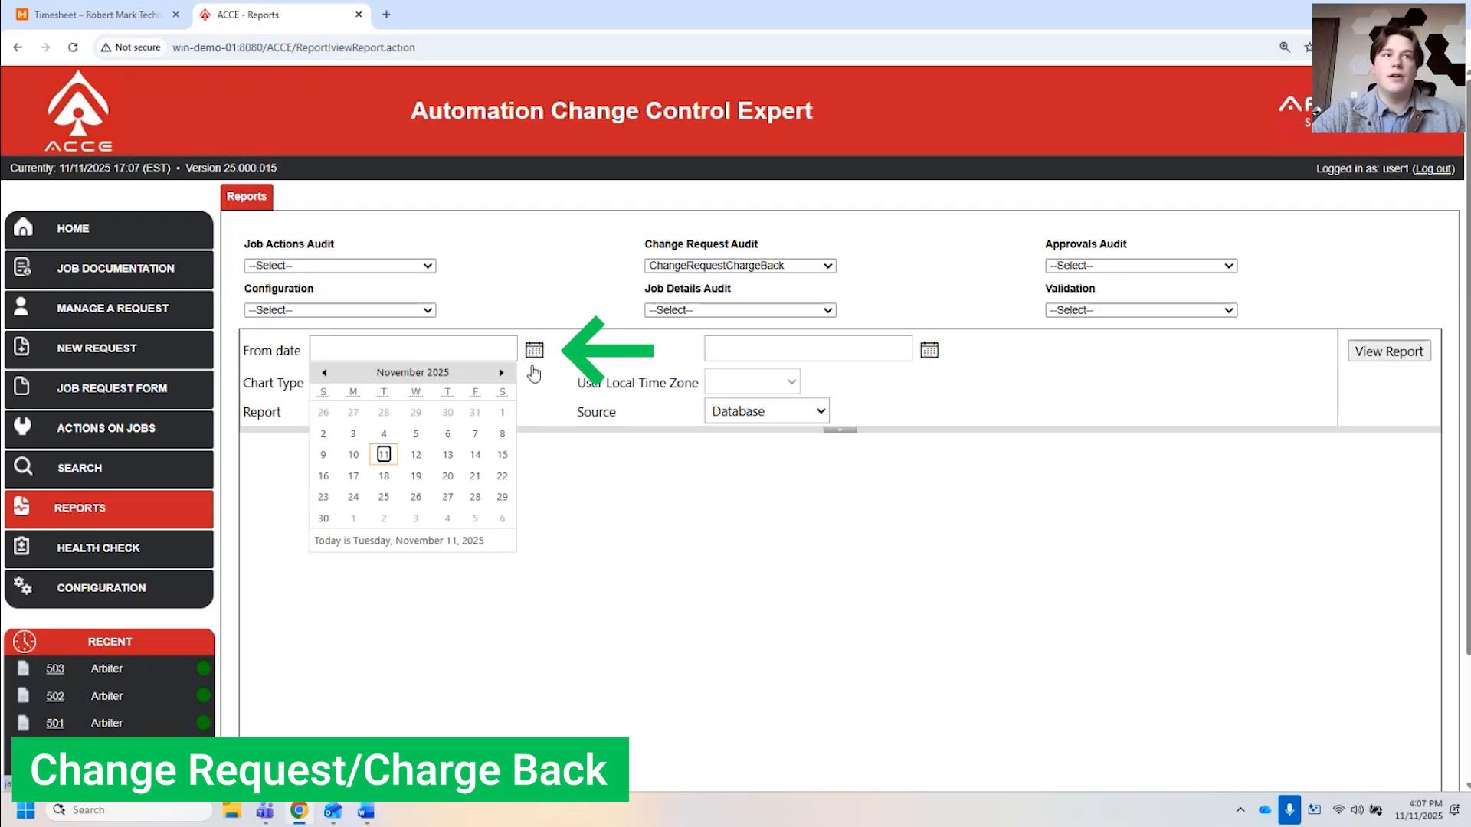
left_click(353, 454)
left_click(933, 358)
left_click(784, 455)
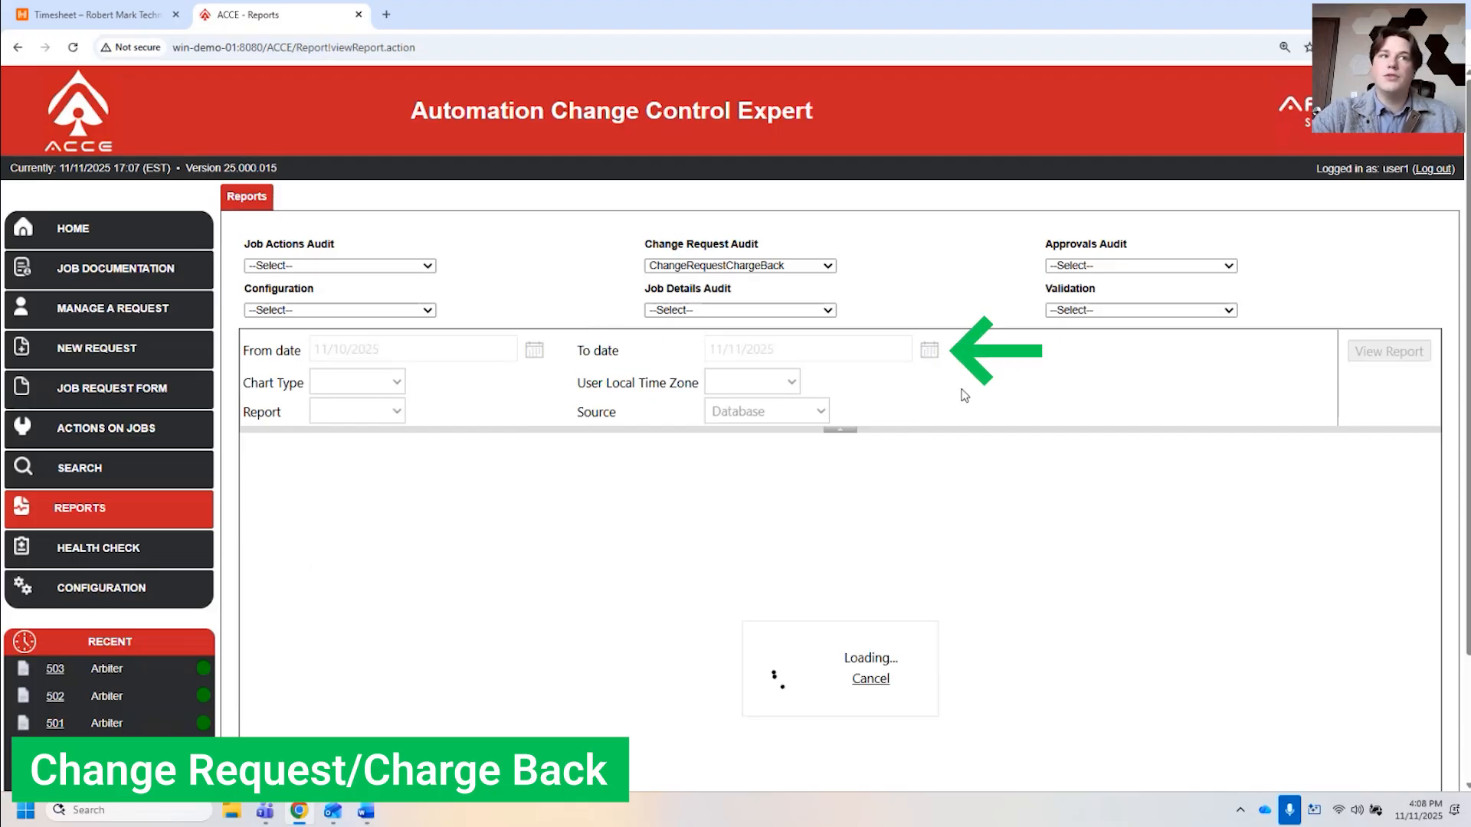
left_click(1379, 354)
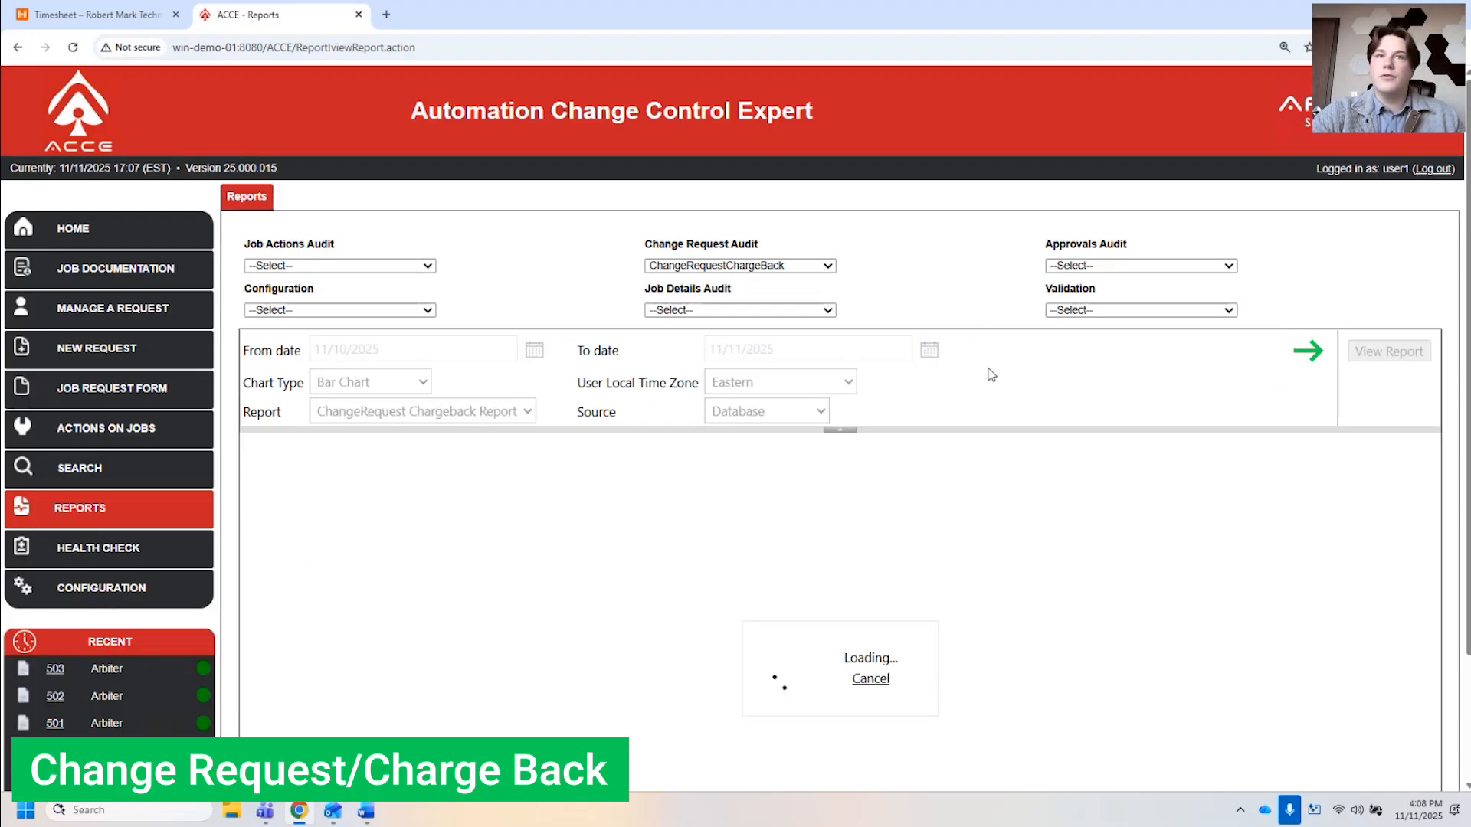
Examine the chargeback report's change request and job counts per business unit, their percentage of the total, and the bar chart.
scroll(988, 371, "down", 1)
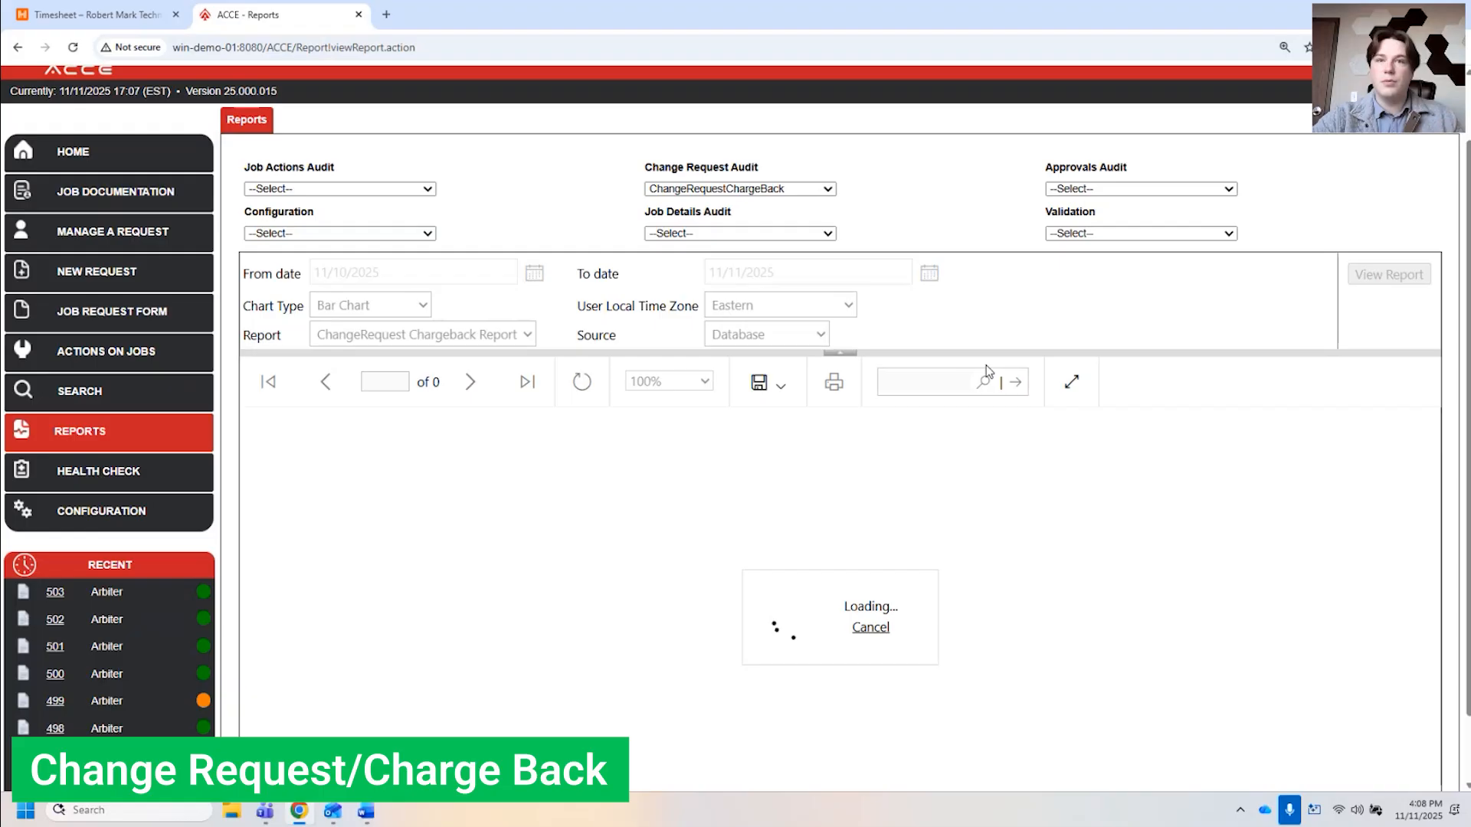
scroll(1043, 450, "down", 1)
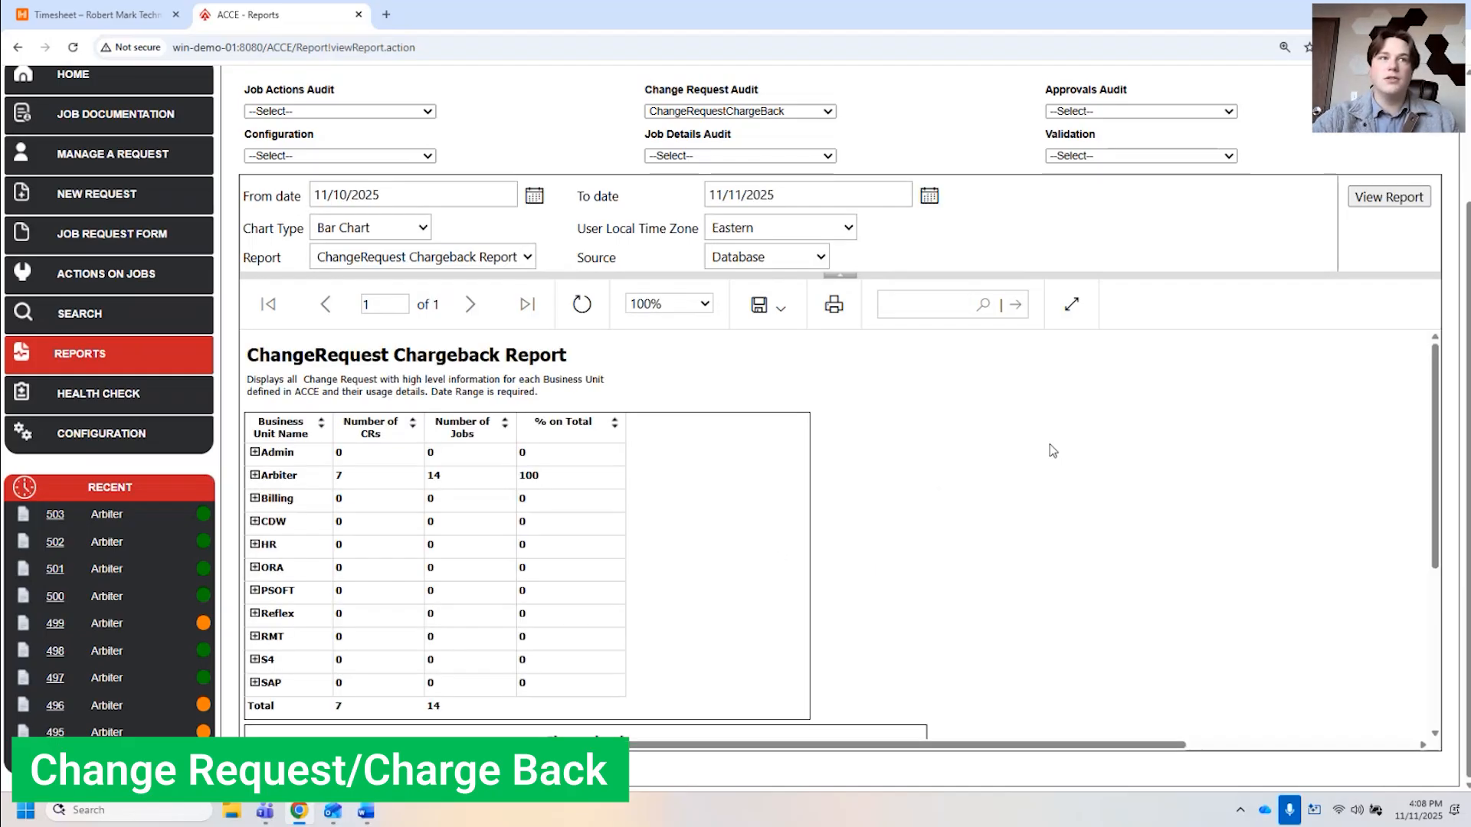
scroll(1055, 447, "down", 1)
scroll(1054, 443, "up", 1)
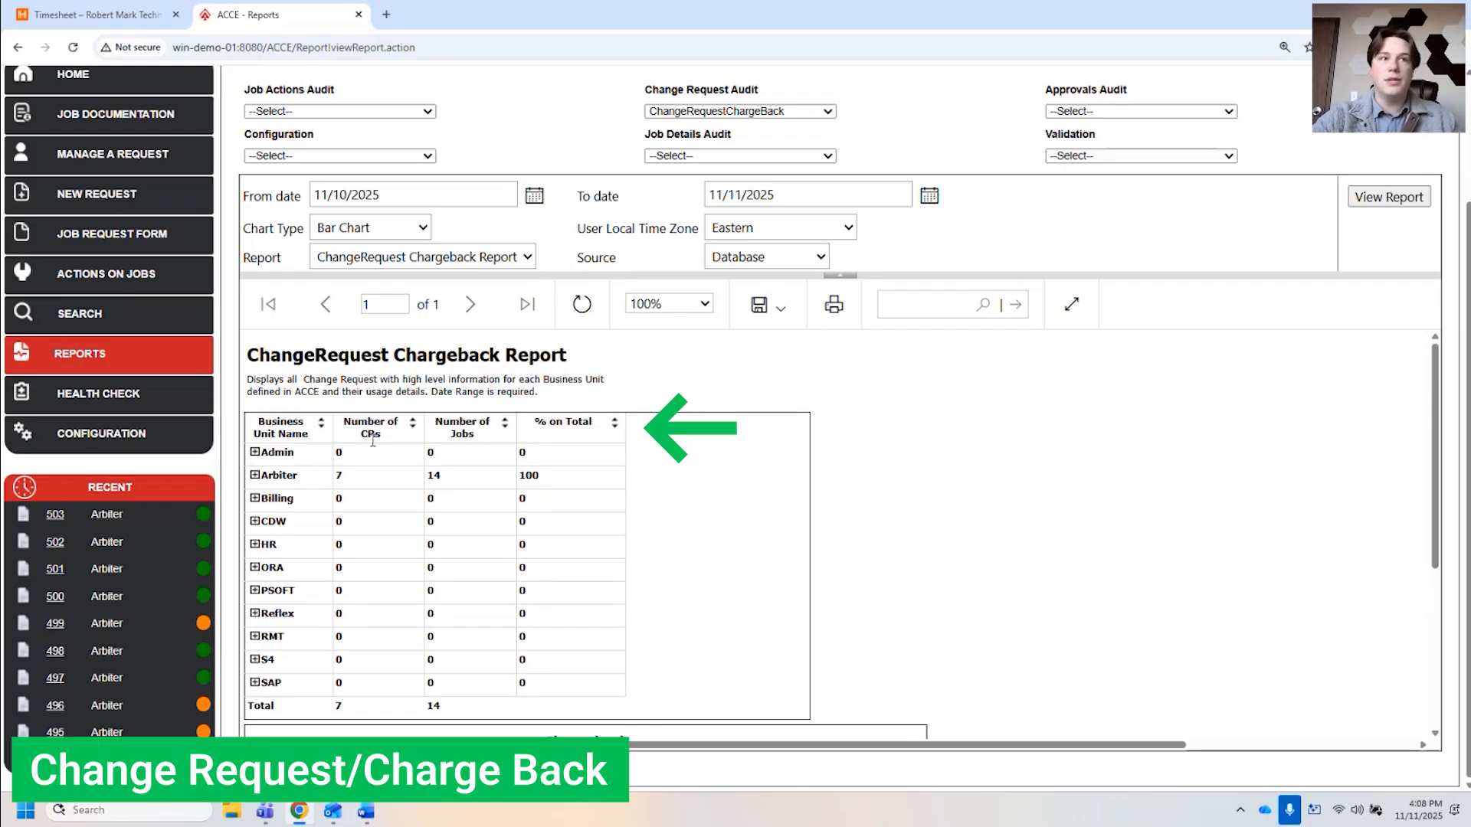
scroll(372, 441, "down", 1)
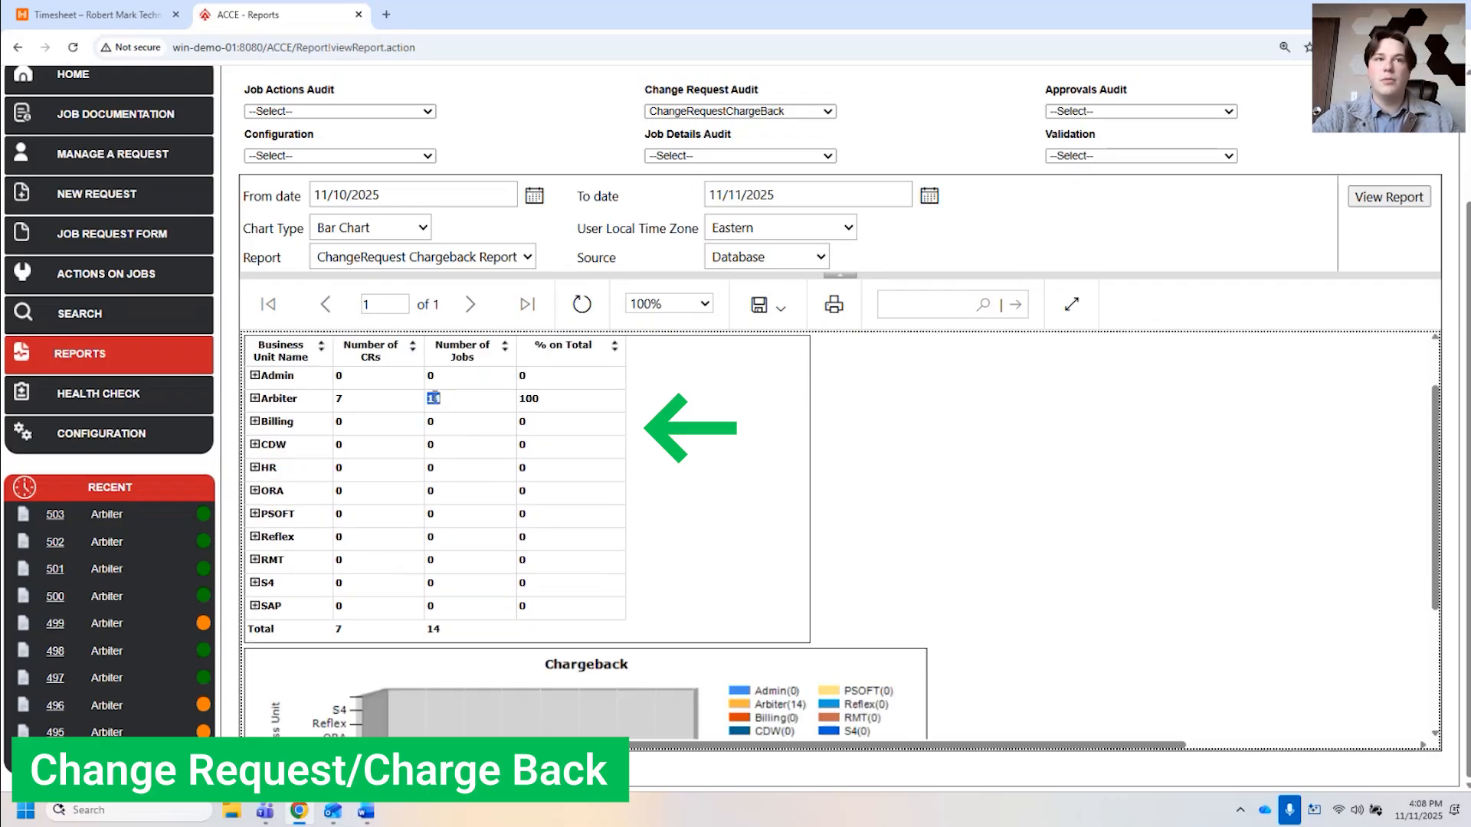
scroll(435, 397, "up", 1)
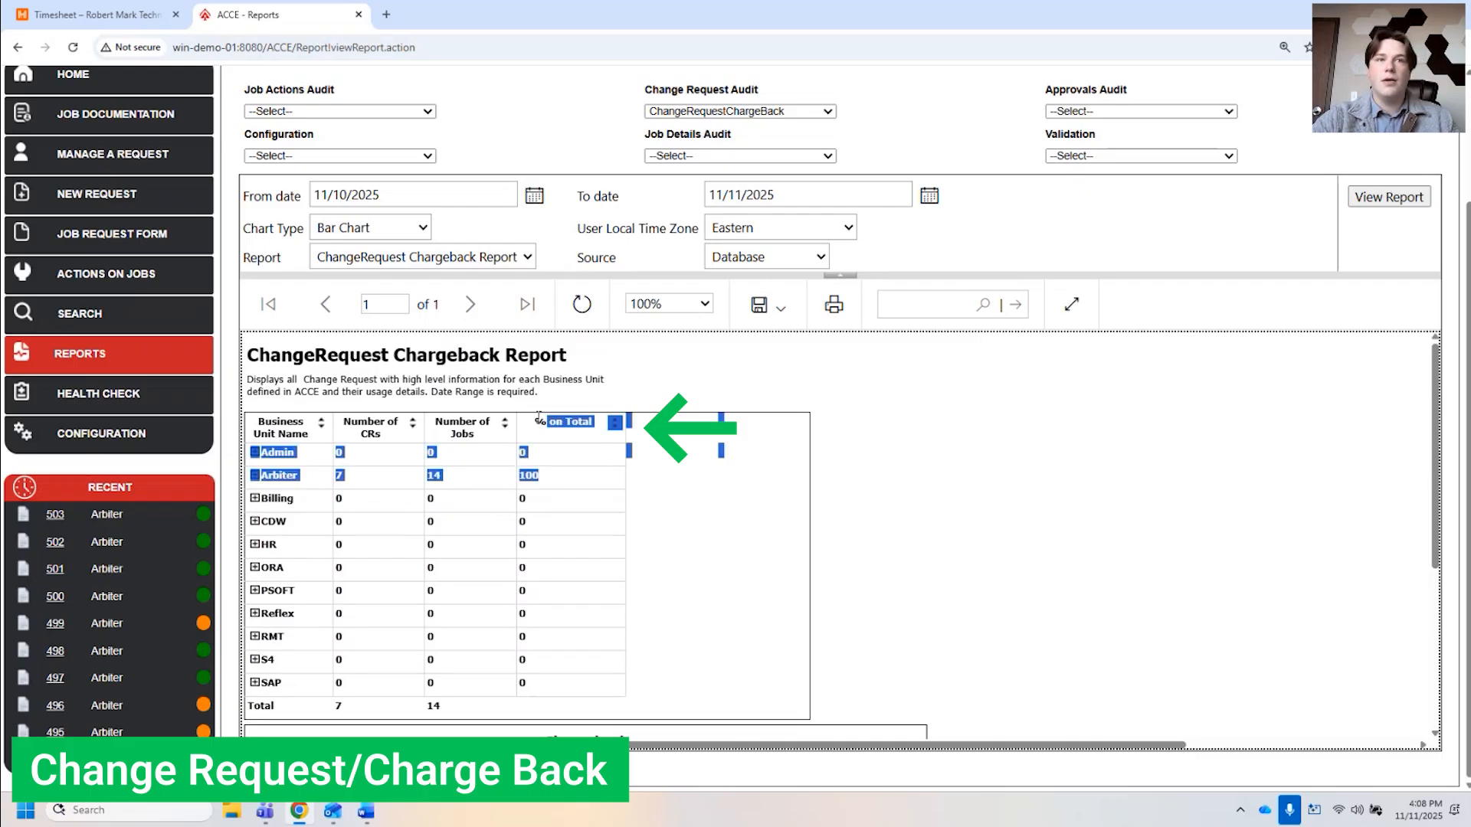
scroll(862, 398, "down", 3)
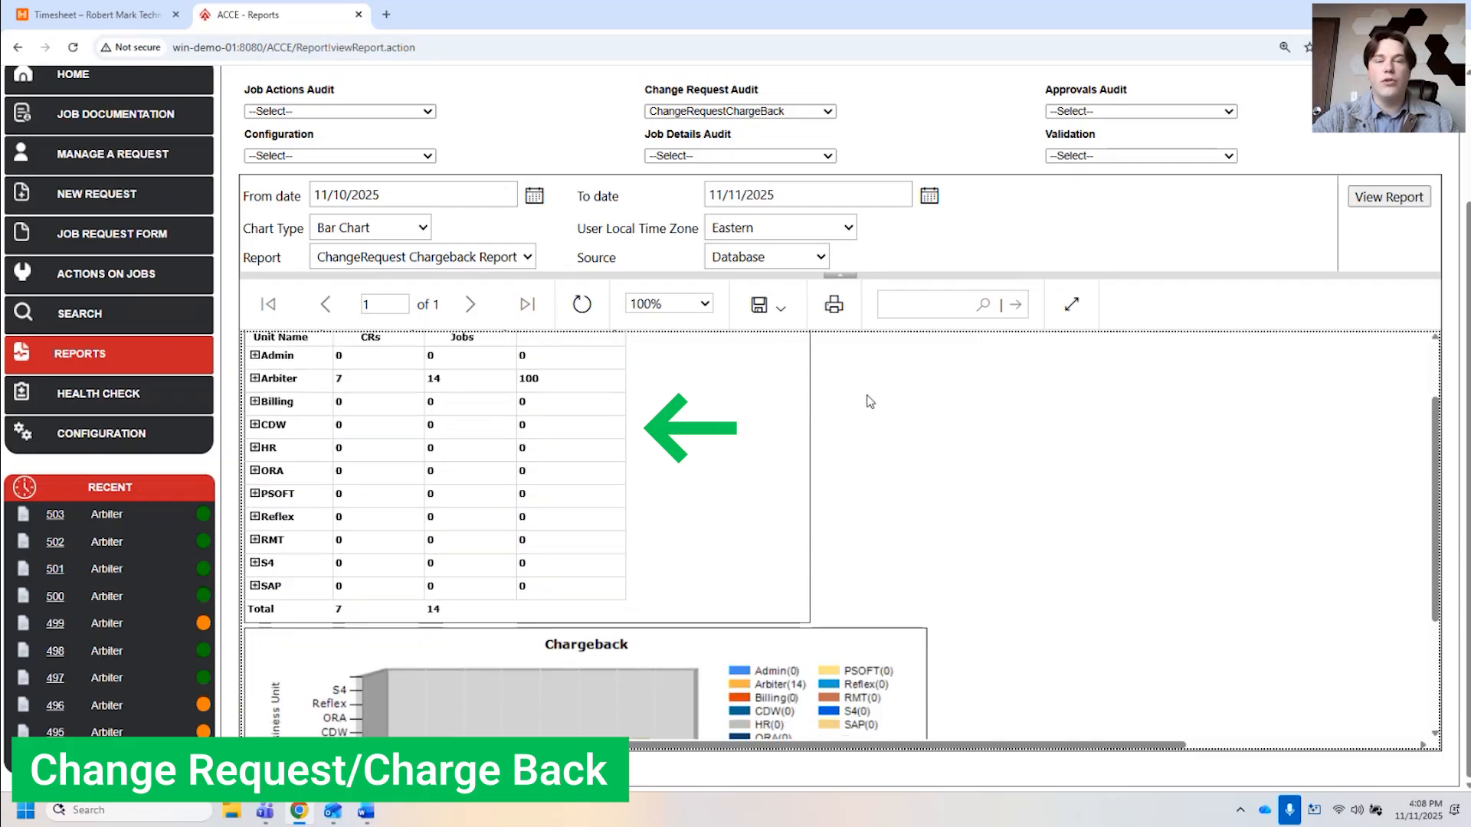
scroll(877, 414, "down", 1)
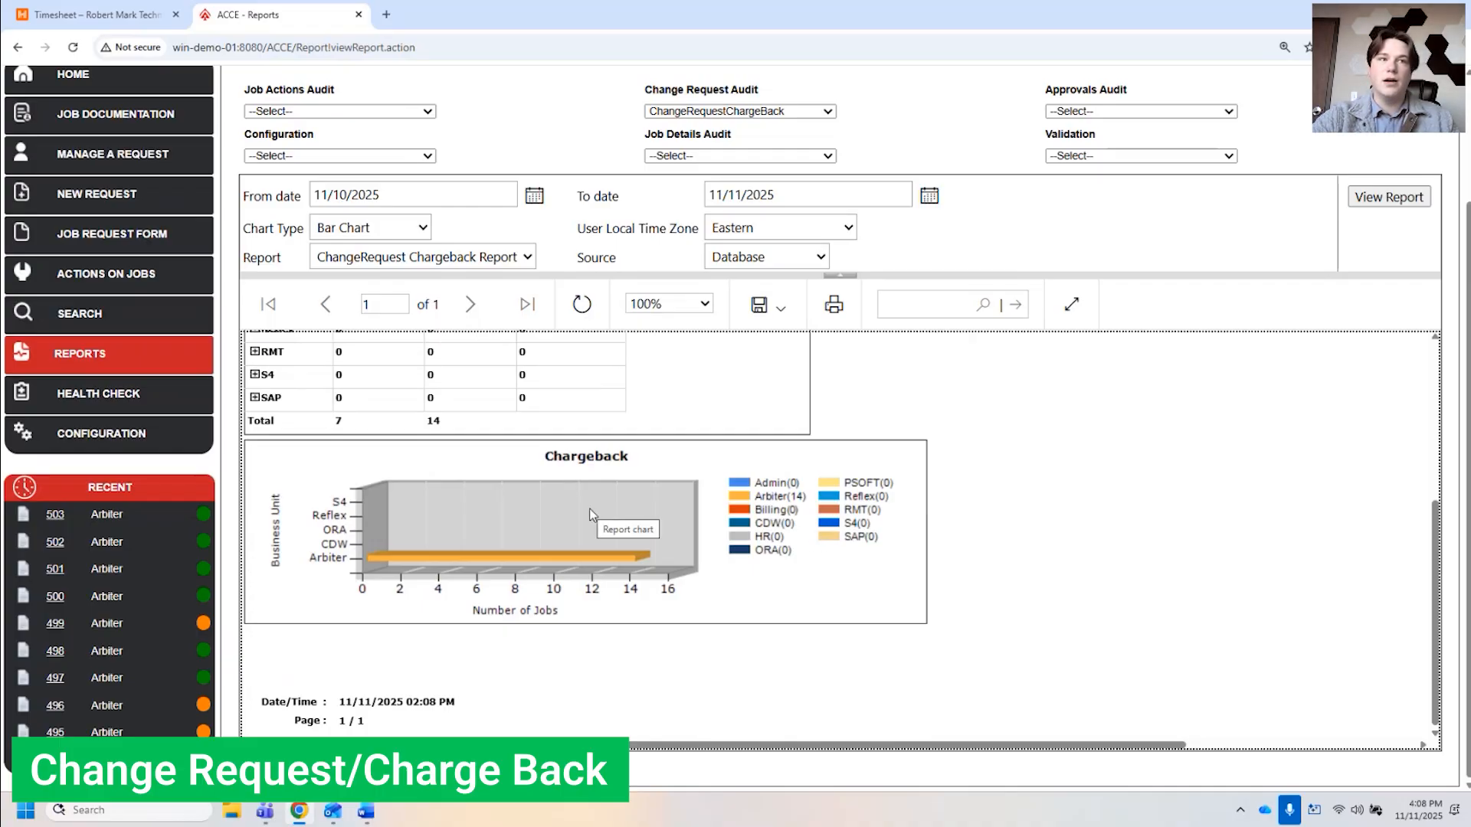
scroll(590, 508, "up", 3)
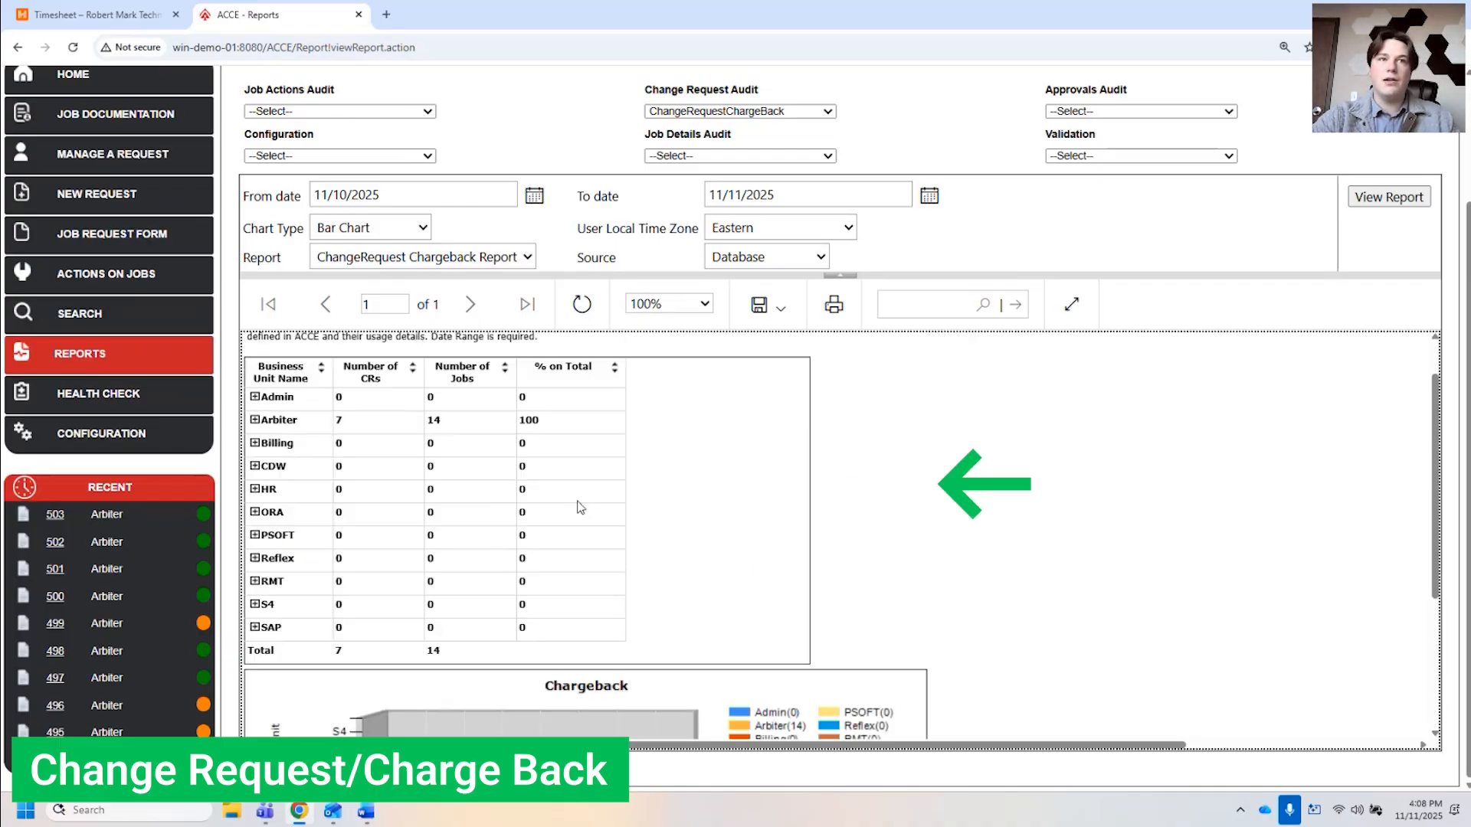
scroll(571, 469, "down", 3)
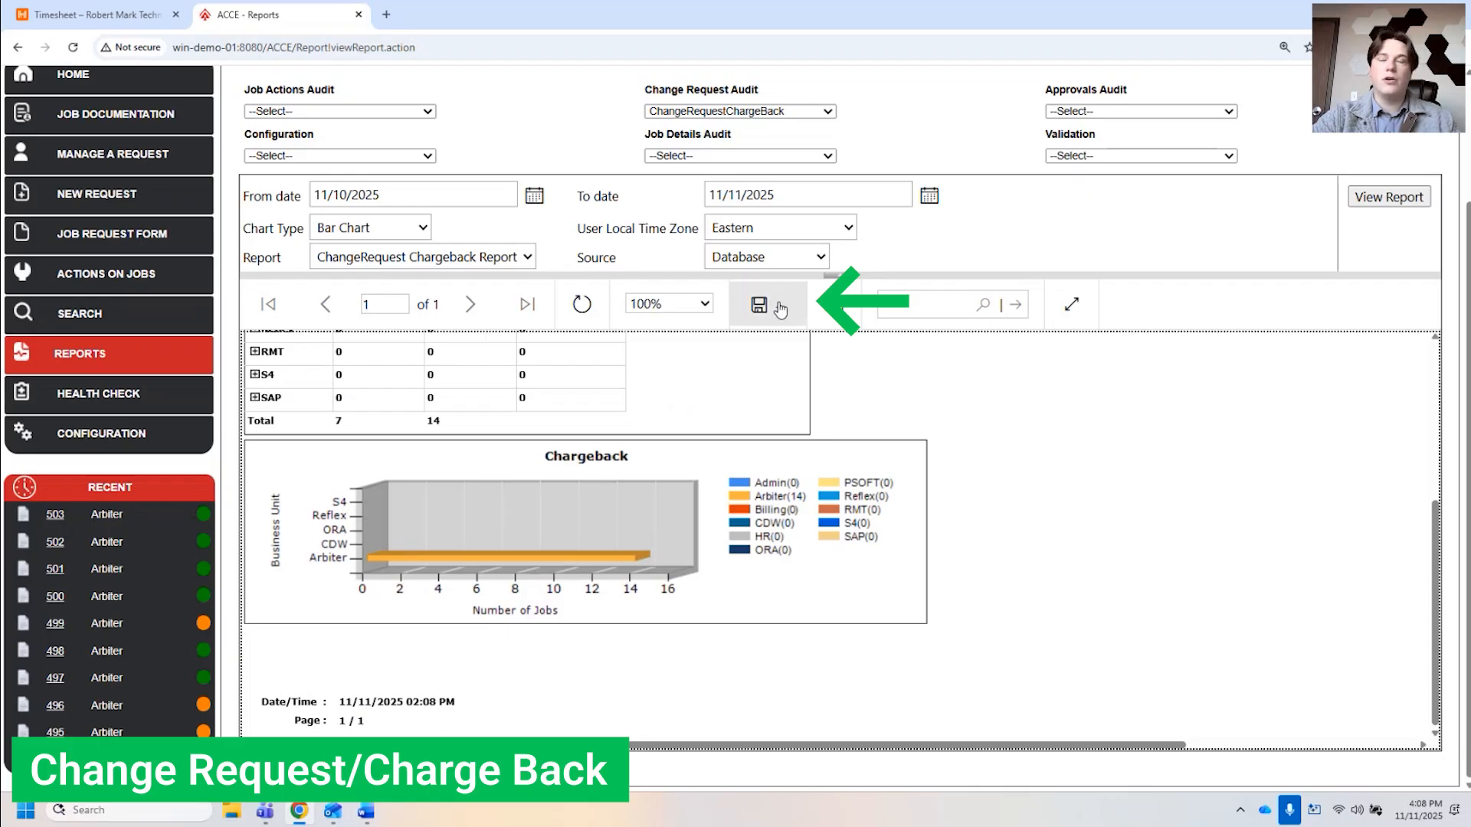